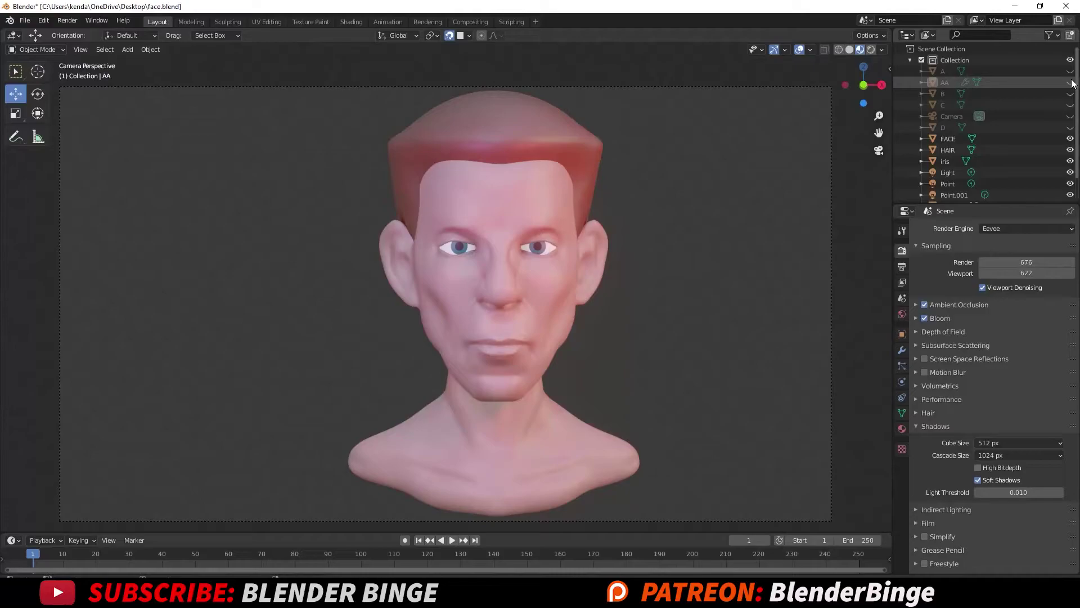
- Show the AA eyebrow, beard C and mustache D, then swap to full beard A
click(1071, 82)
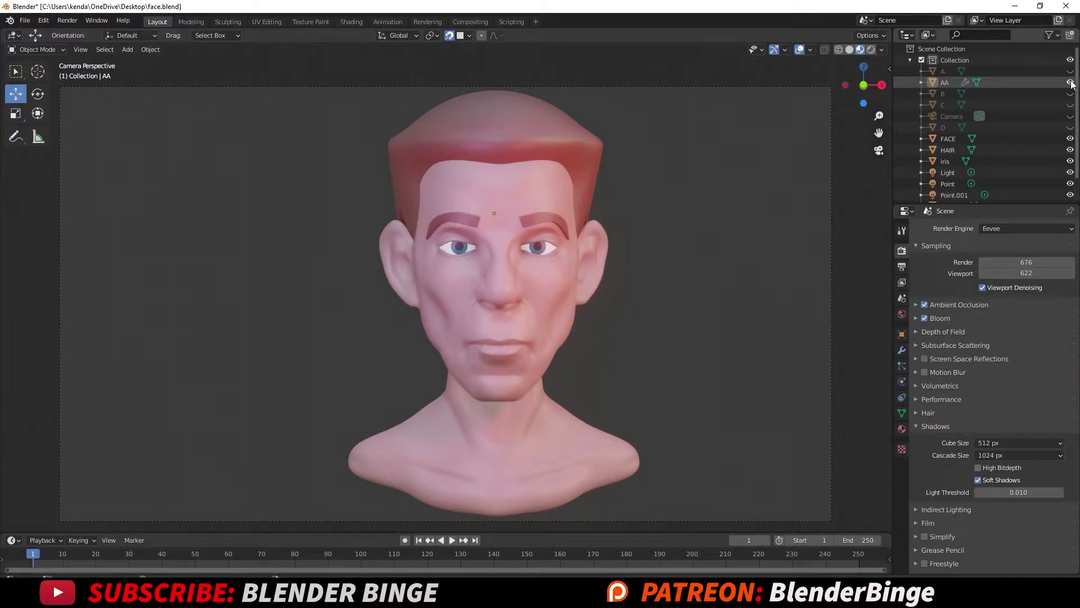
click(1071, 104)
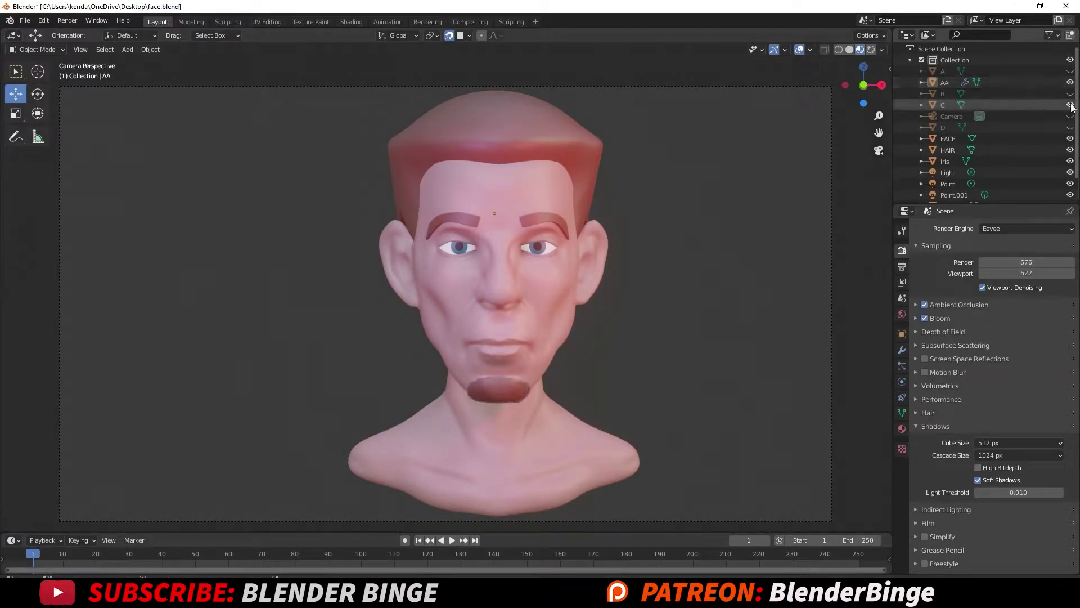
click(1070, 128)
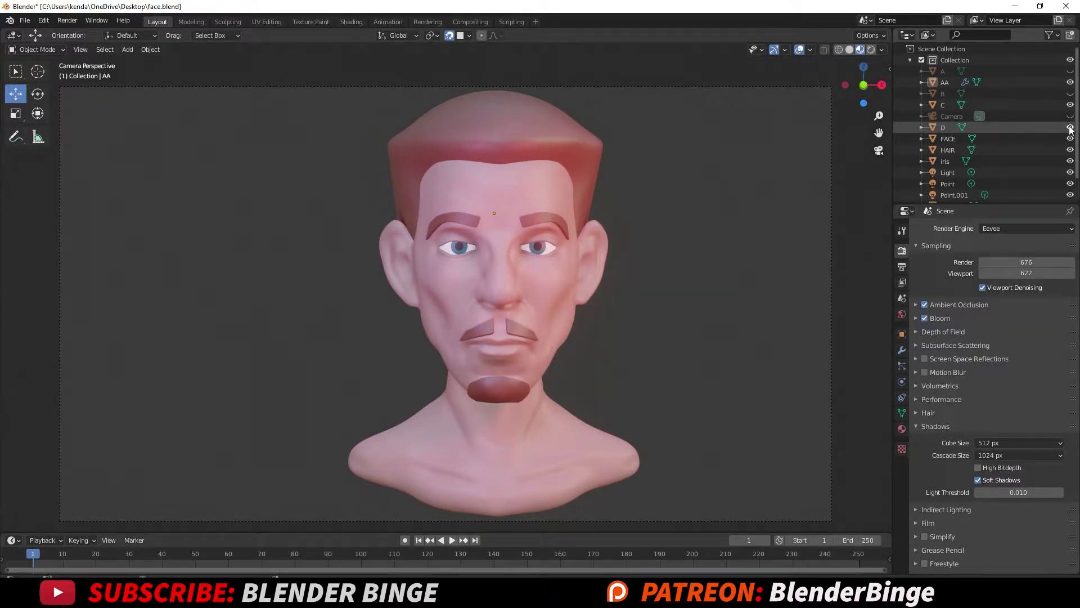
drag(1071, 128, 1071, 108)
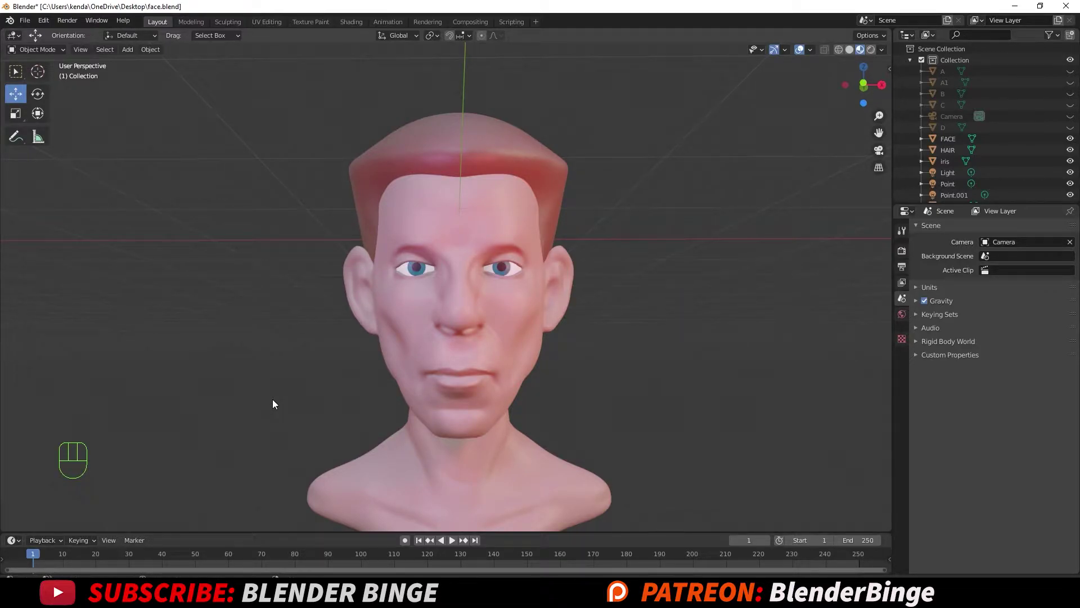
- Add a Plane and delete its faces in Edit Mode
key(shift+a)
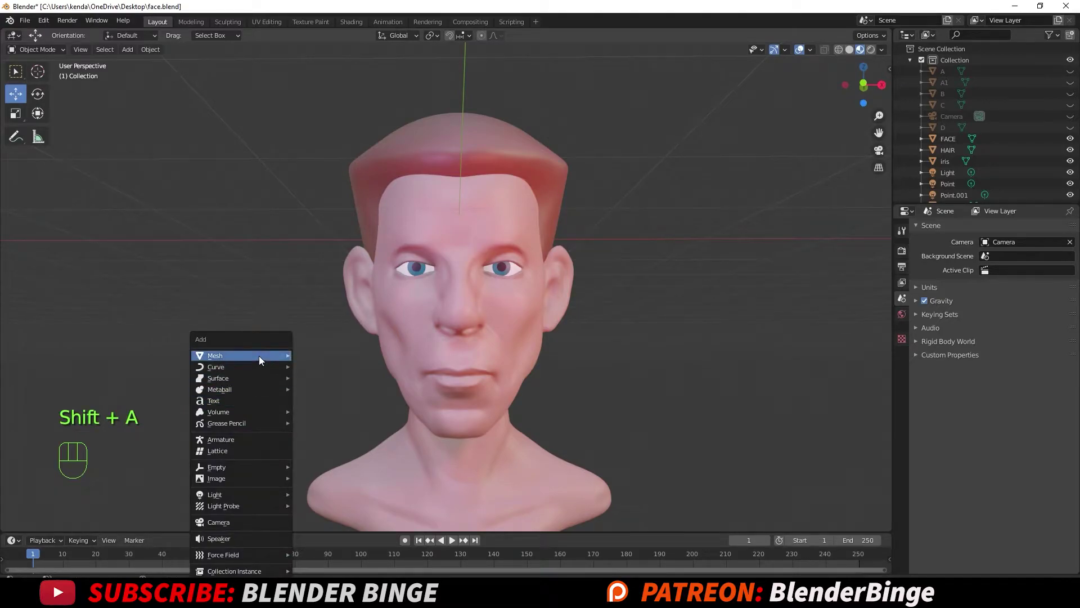
mouse_move(282, 356)
click(323, 368)
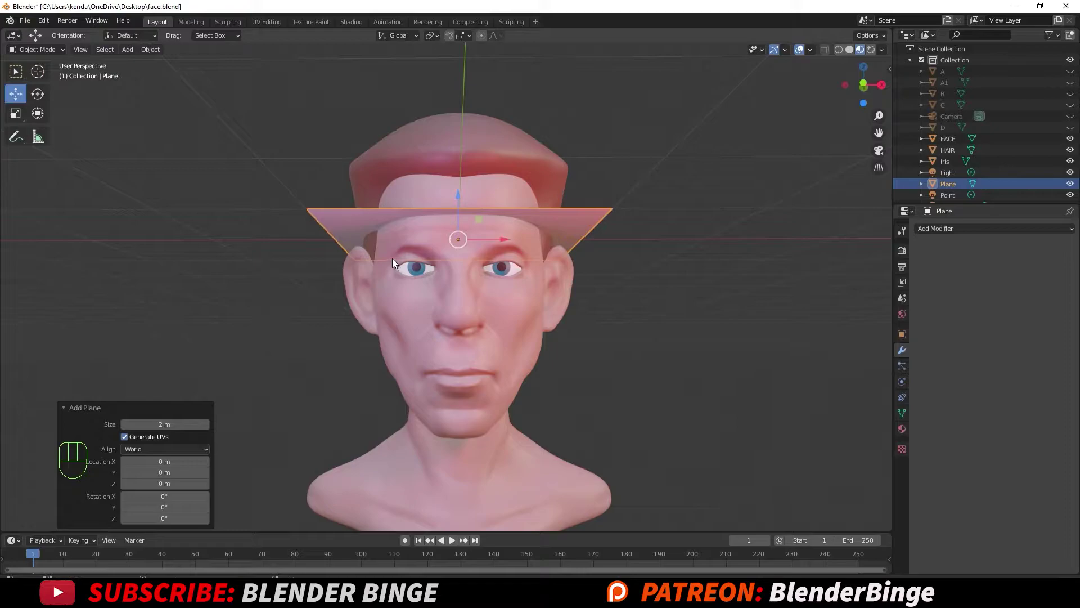
key(Tab)
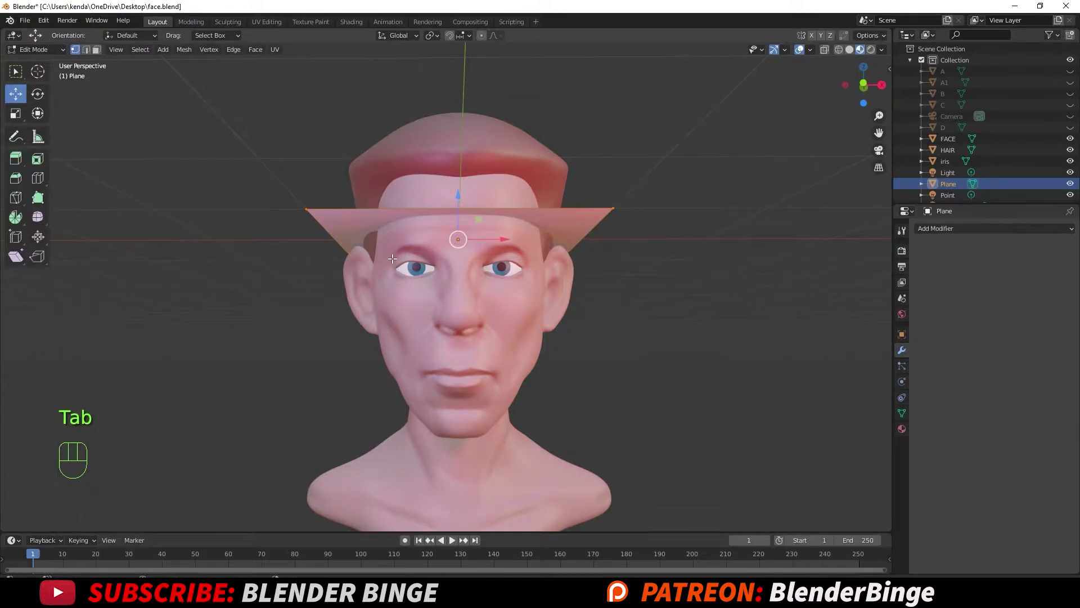
key(Delete)
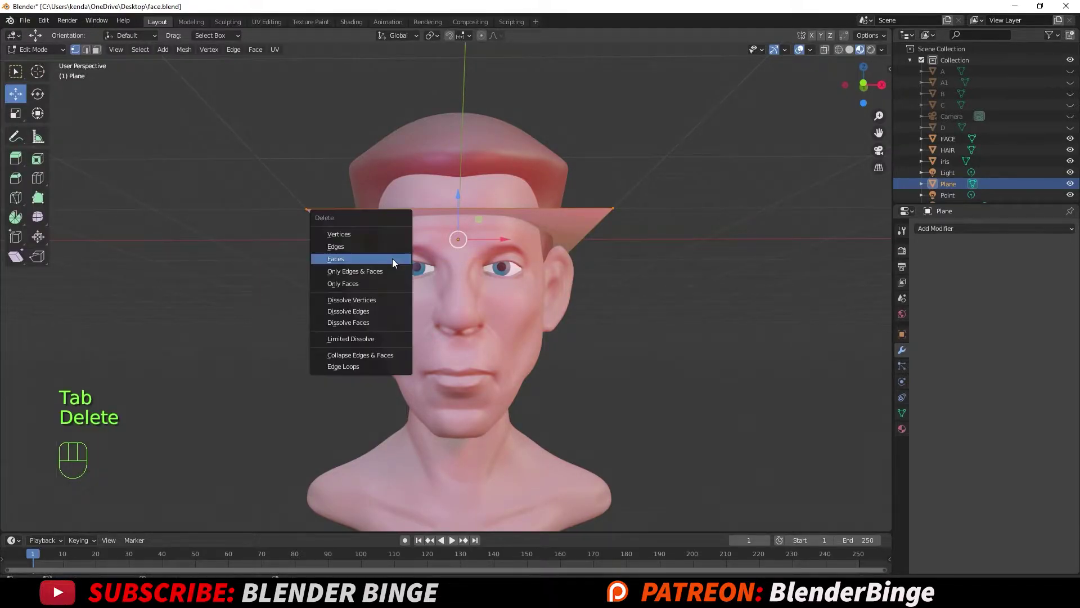
click(344, 256)
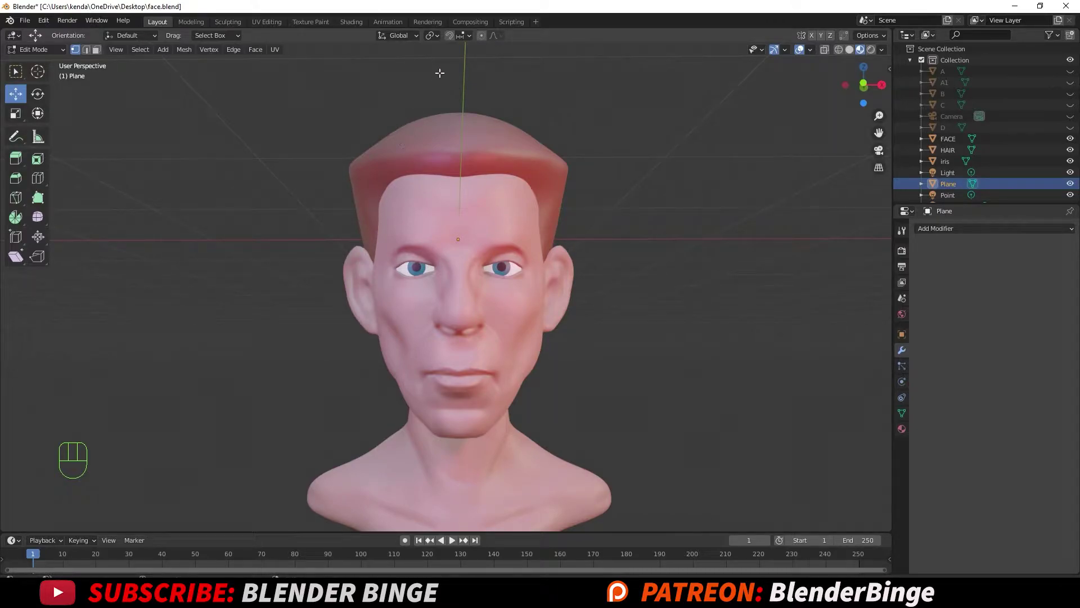
- Enable snapping to Face with Project Individual Elements turned on
click(449, 36)
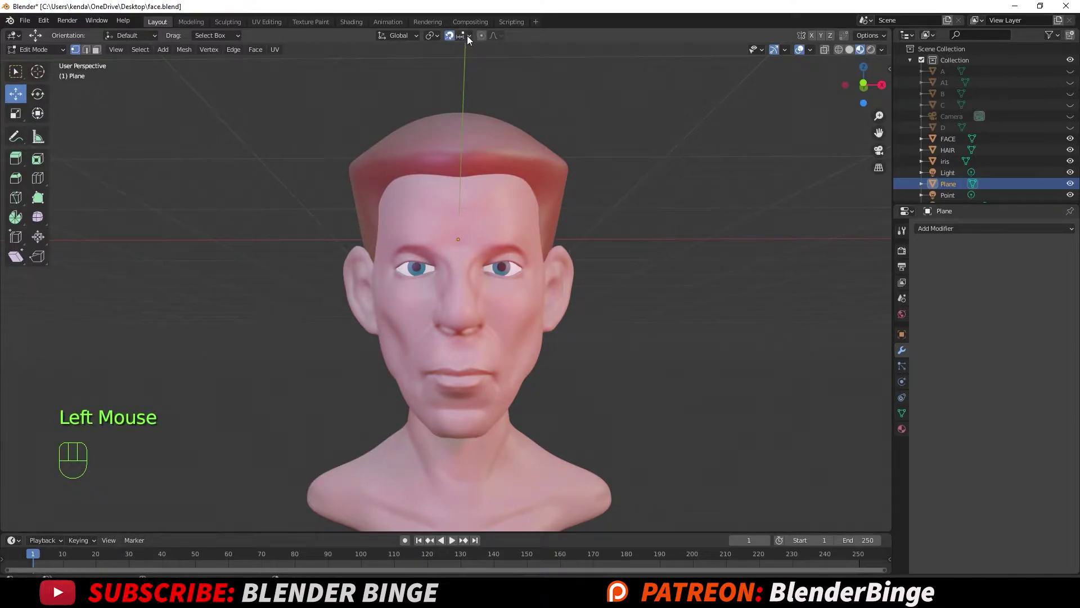
click(469, 36)
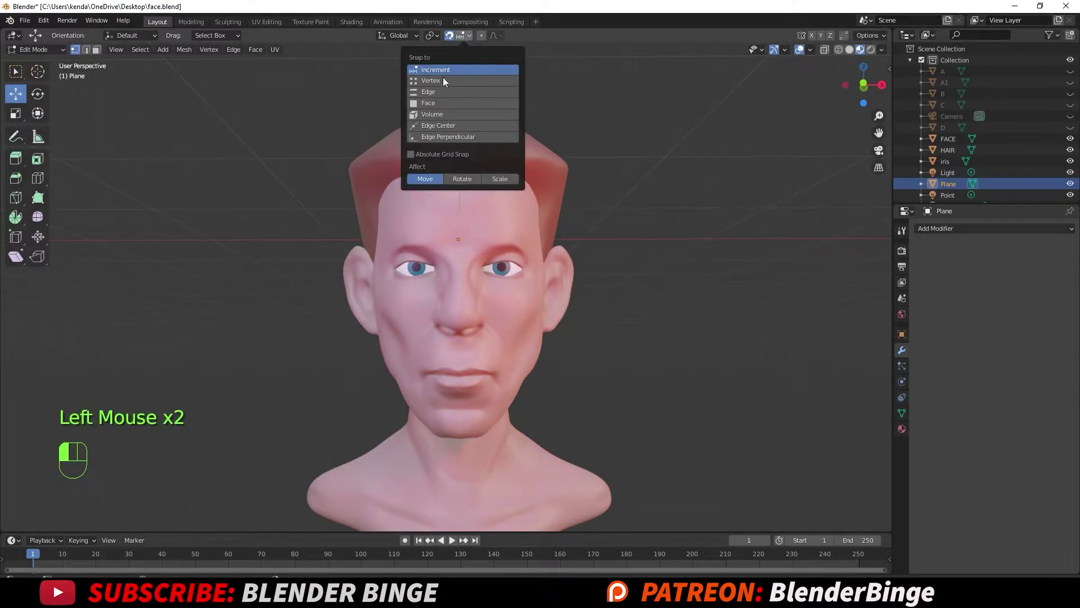
click(433, 102)
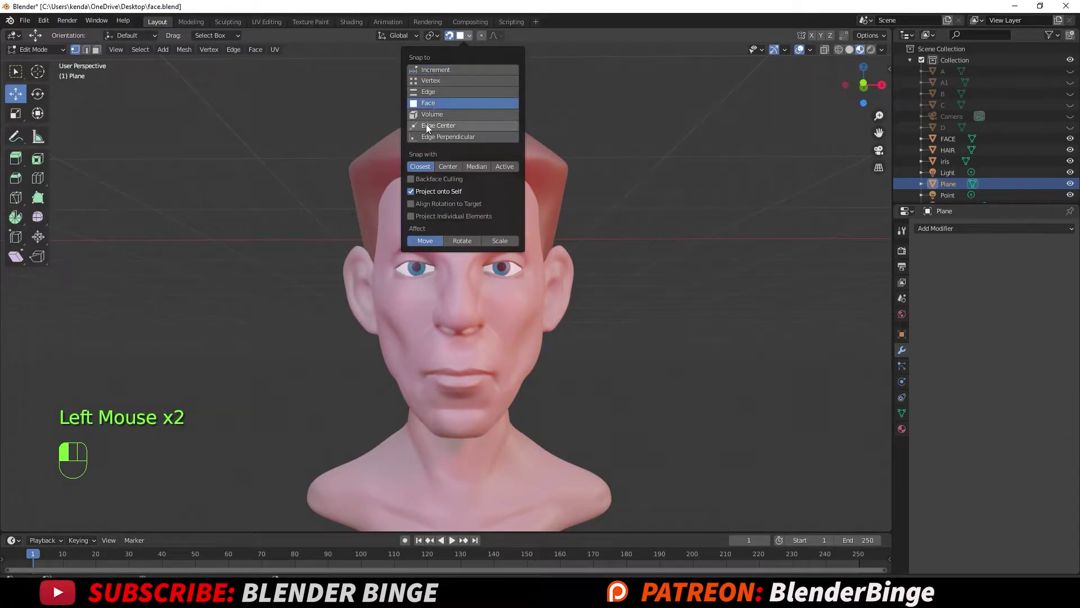
click(410, 216)
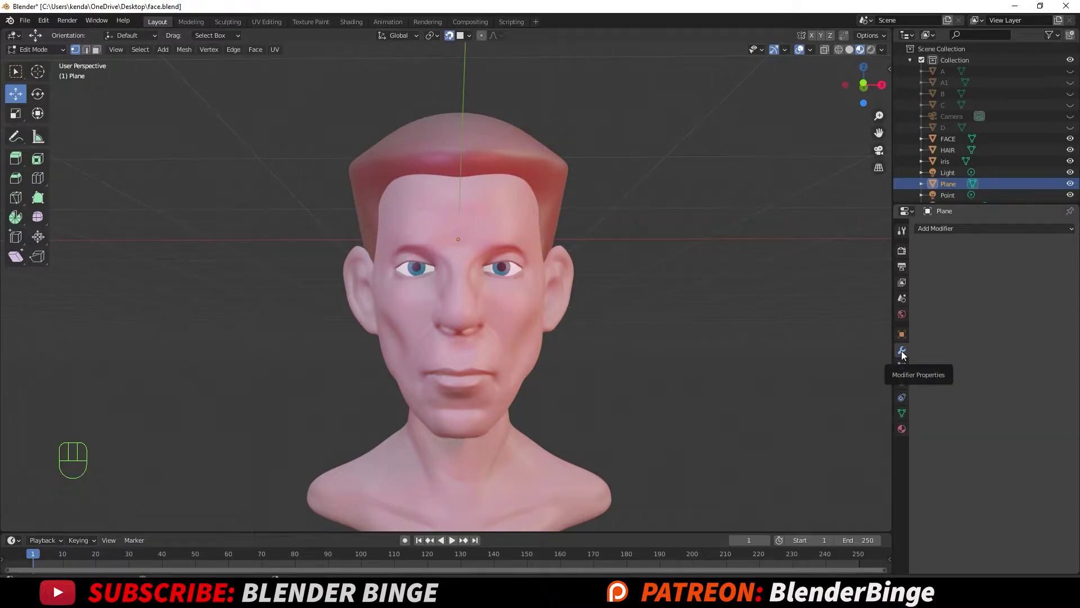
- Add a Shrinkwrap modifier to the Plane targeting the FACE mesh
click(936, 228)
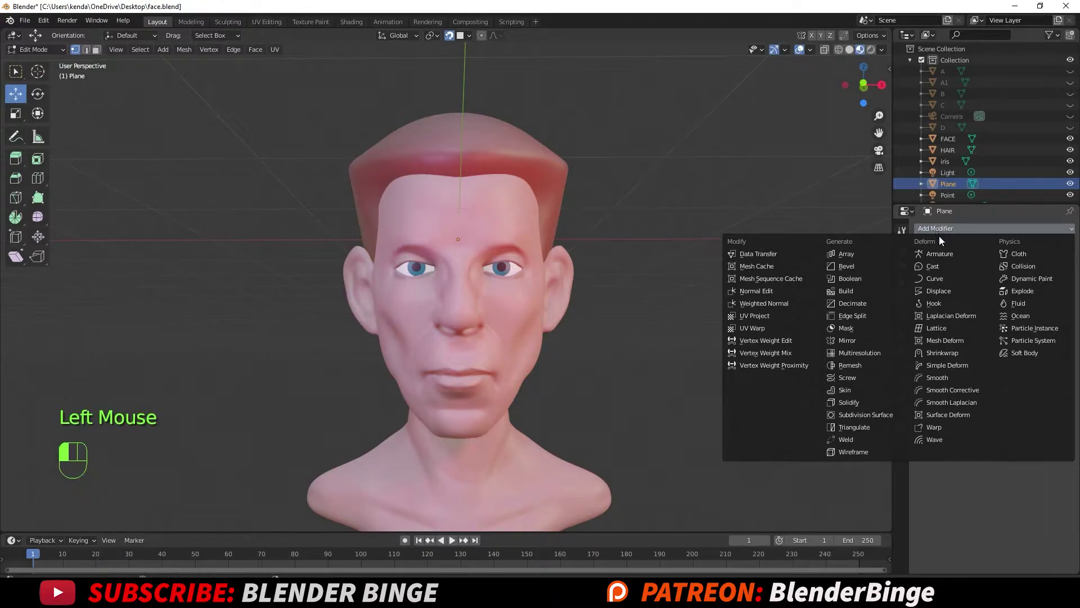
click(951, 355)
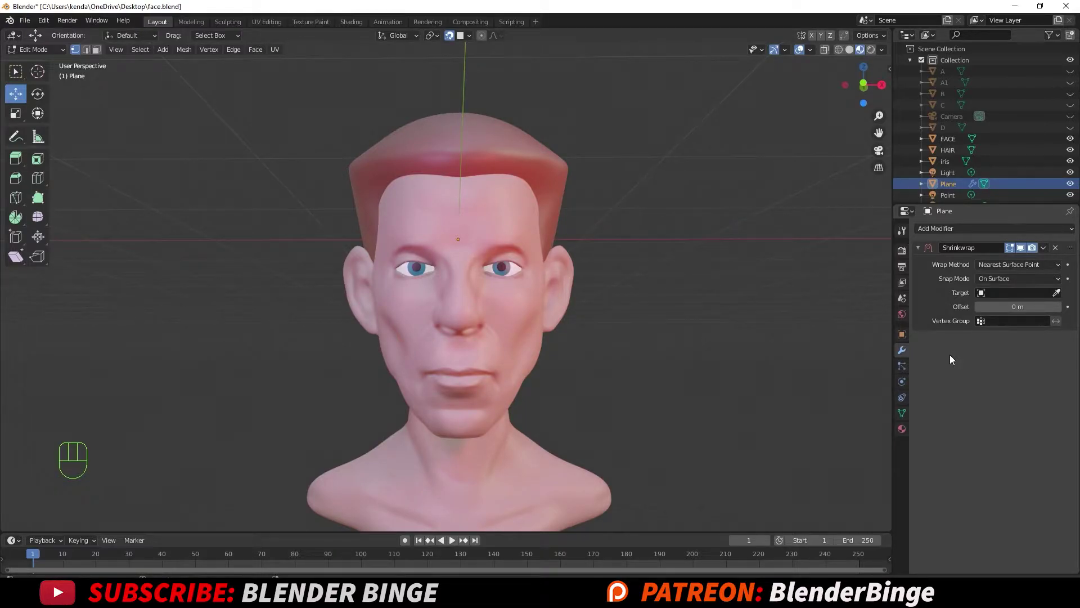
click(1056, 292)
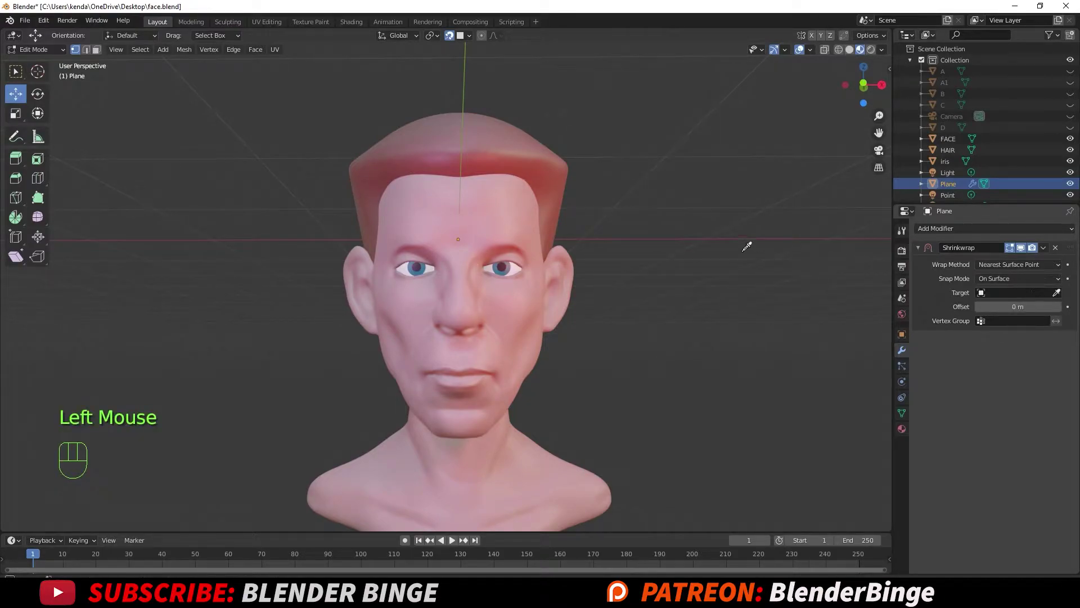
click(476, 213)
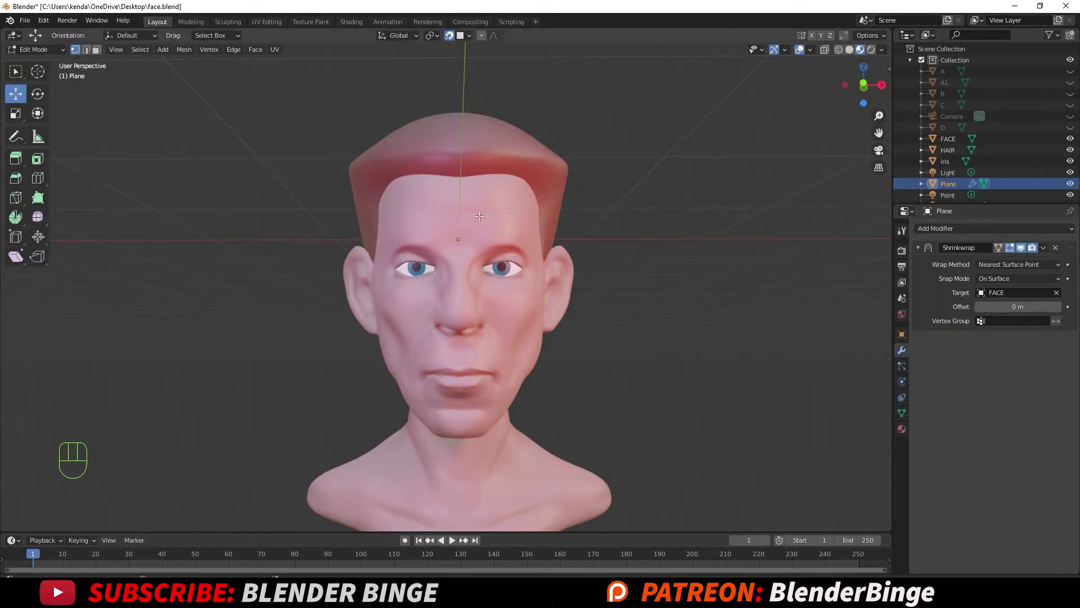
- Set the Shrinkwrap to Above Surface with 0.01 m offset and On Cage enabled
click(1011, 279)
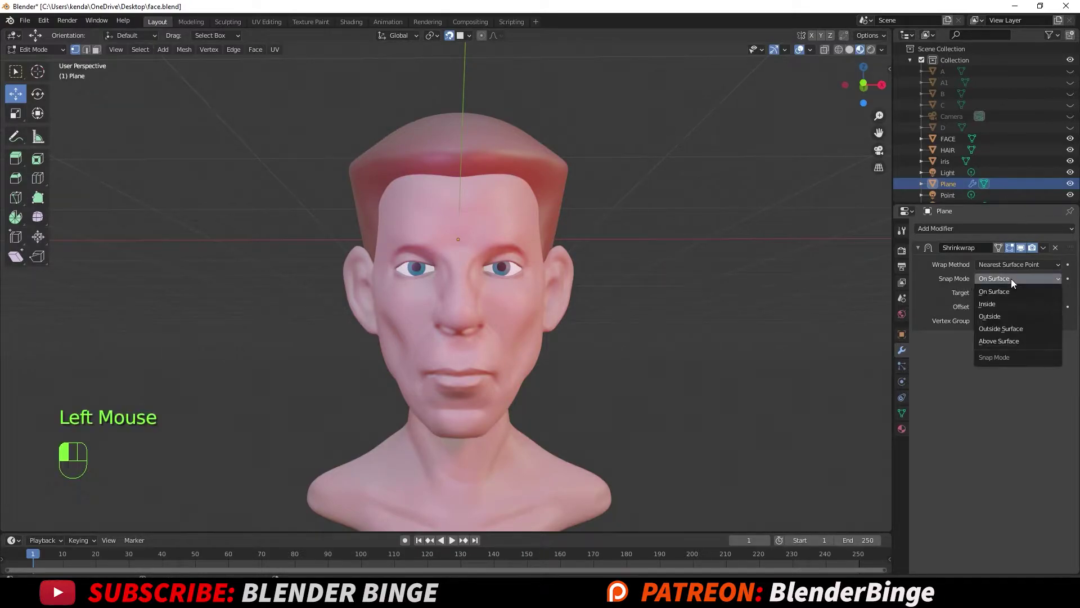
click(1015, 341)
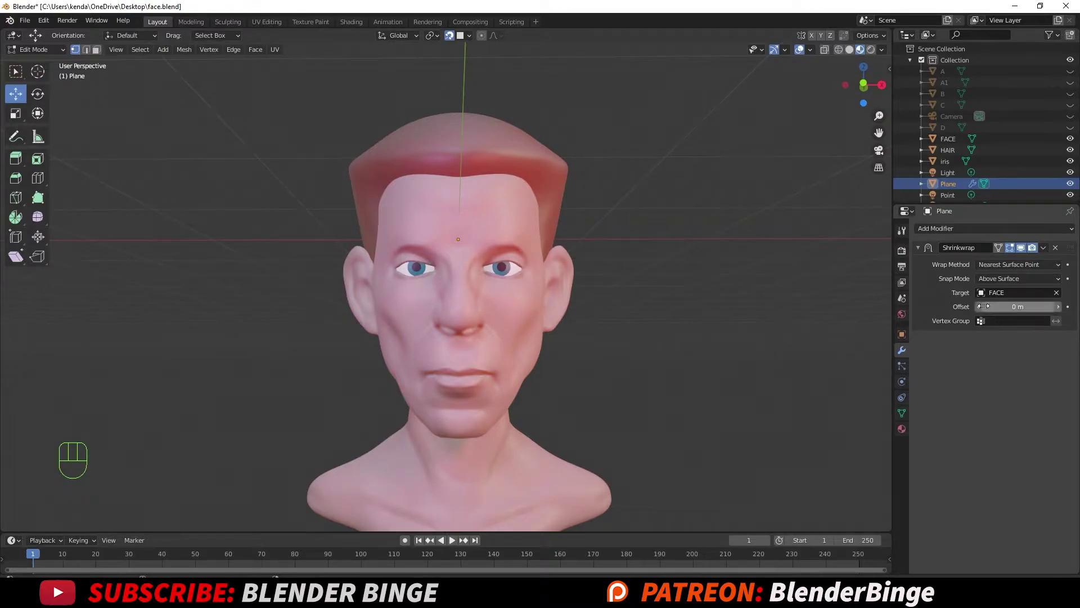
click(1057, 307)
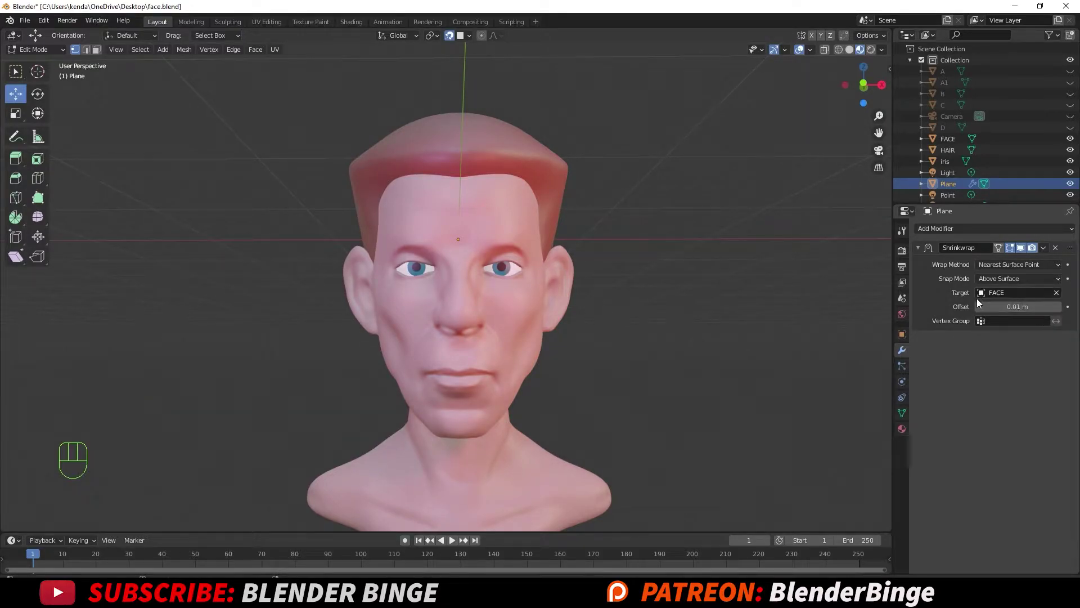
click(998, 248)
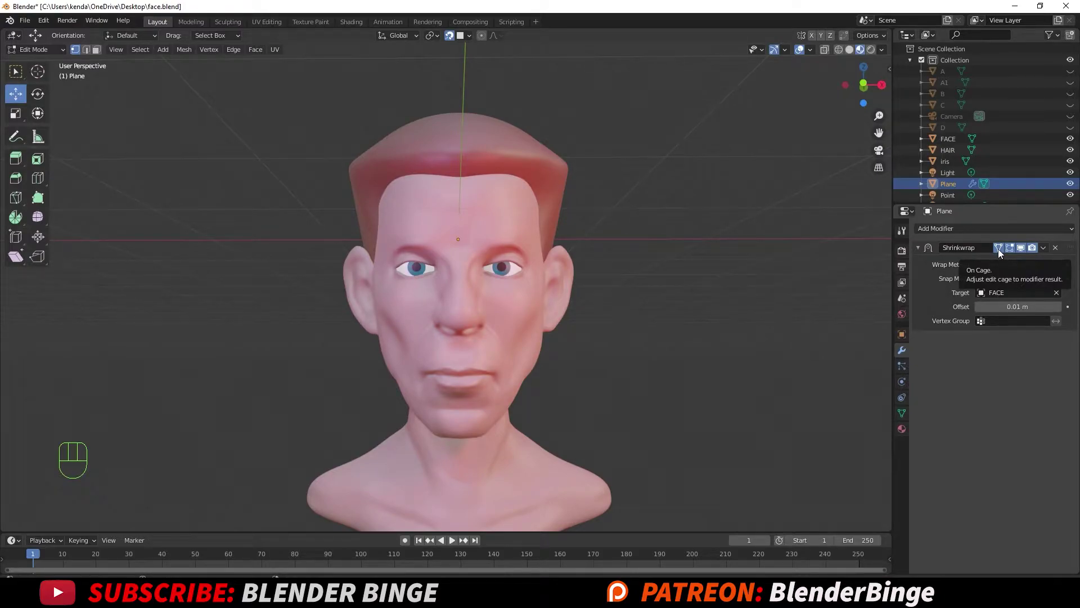
click(956, 228)
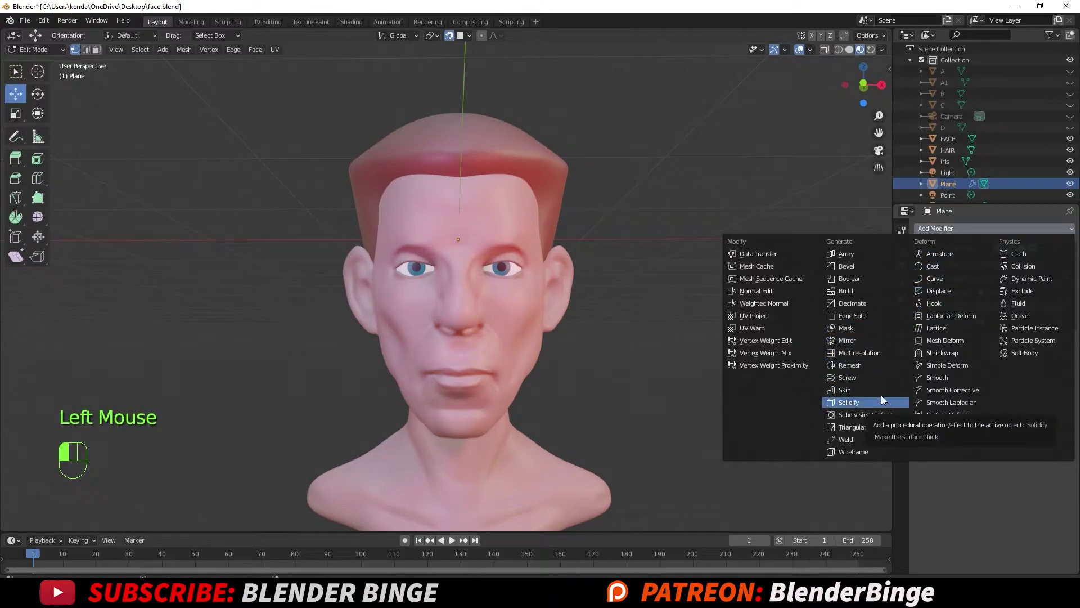
click(855, 341)
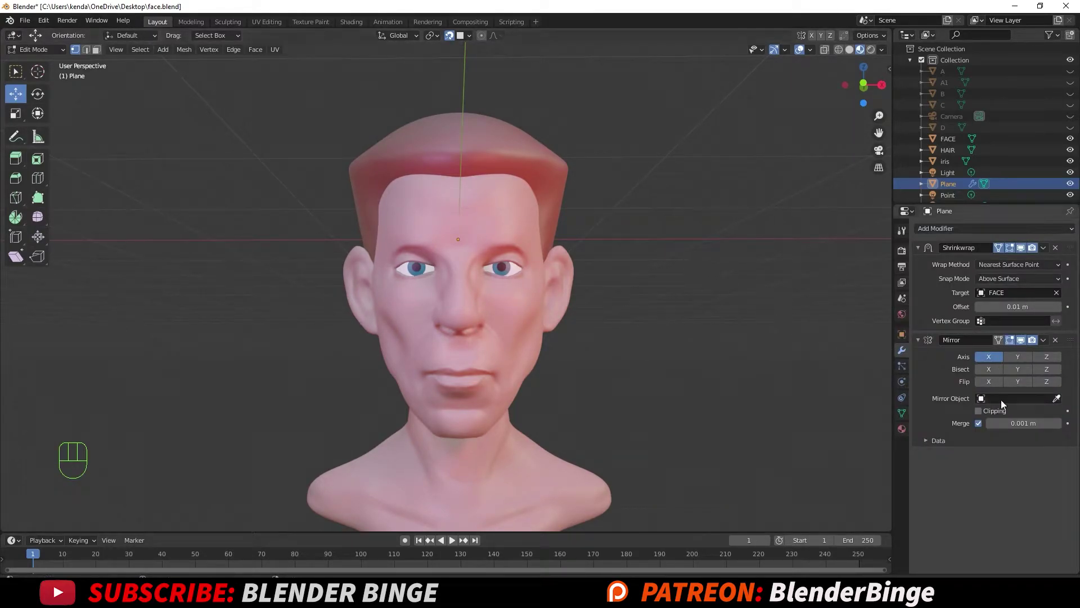
click(1058, 398)
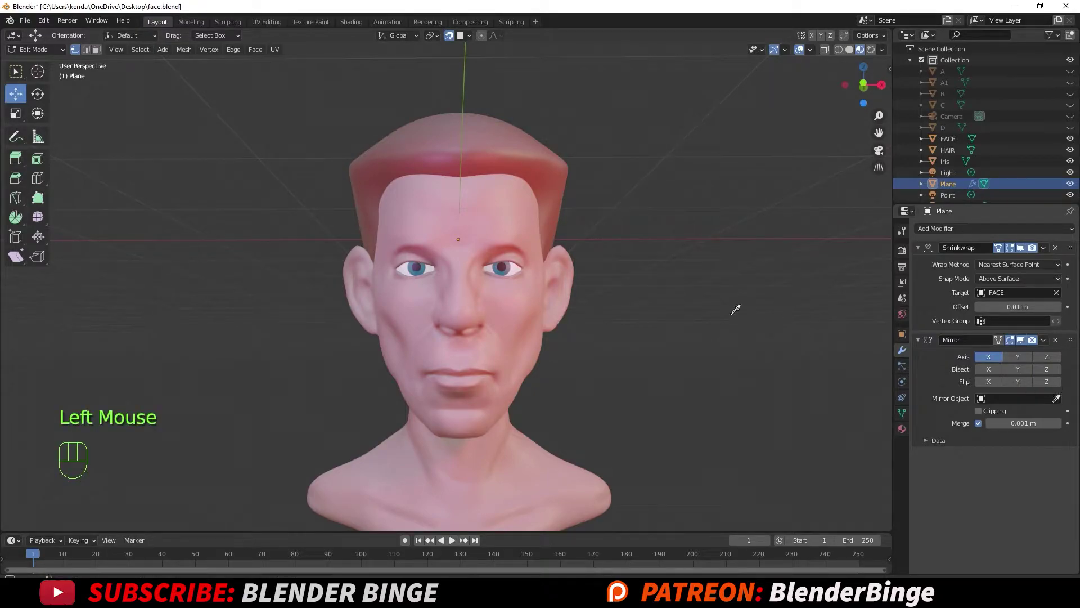
click(480, 208)
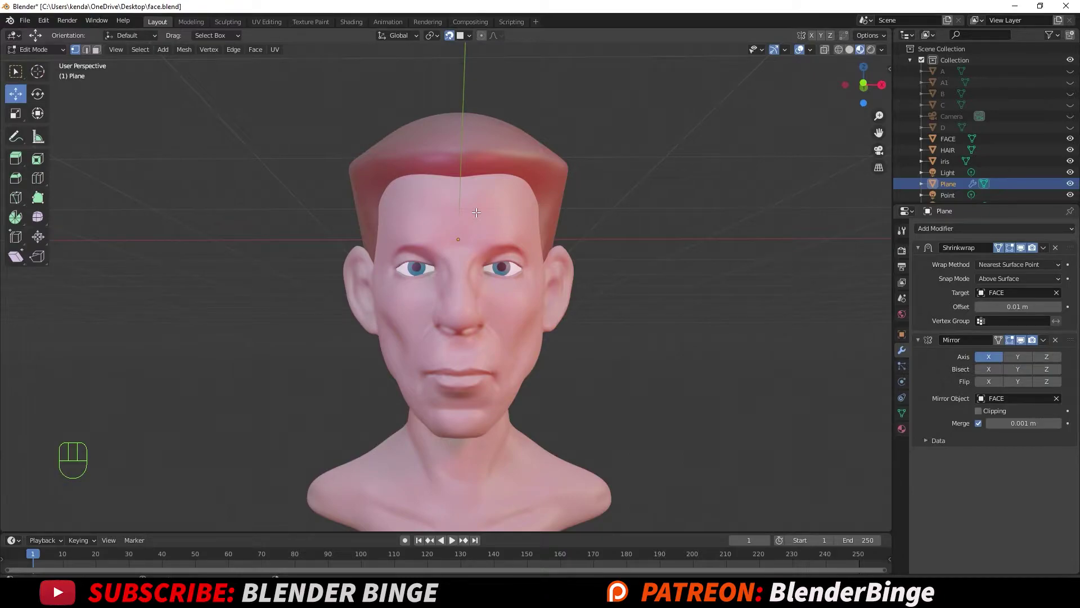
click(979, 411)
click(86, 50)
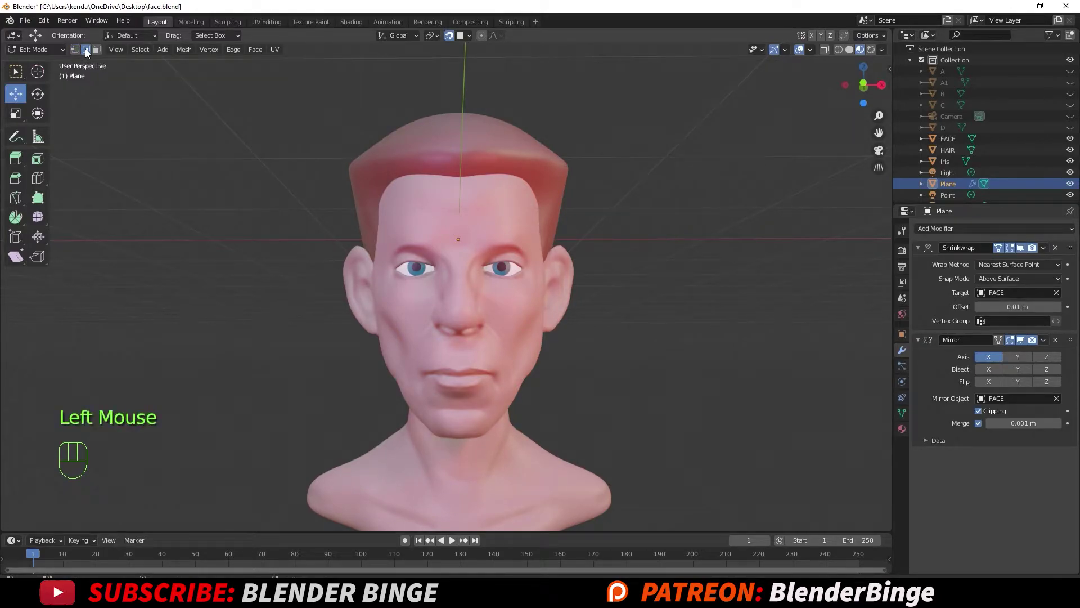
click(75, 50)
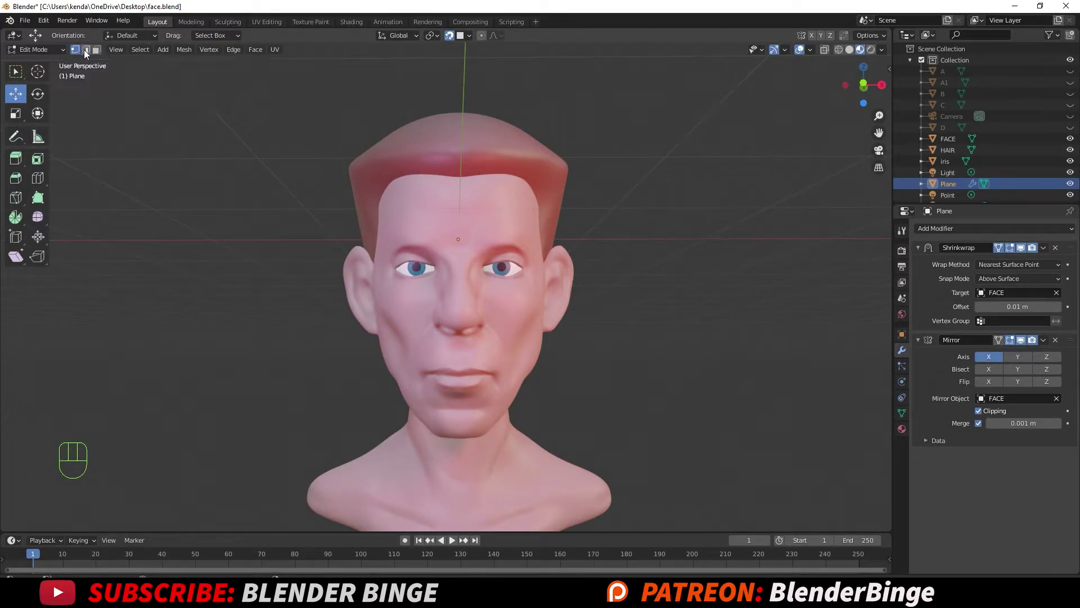
- Place the first vertex on the forehead in vertex select mode
key(1)
key(2)
key(3)
key(1)
key(ctrl)
ctrl+right_click(482, 243)
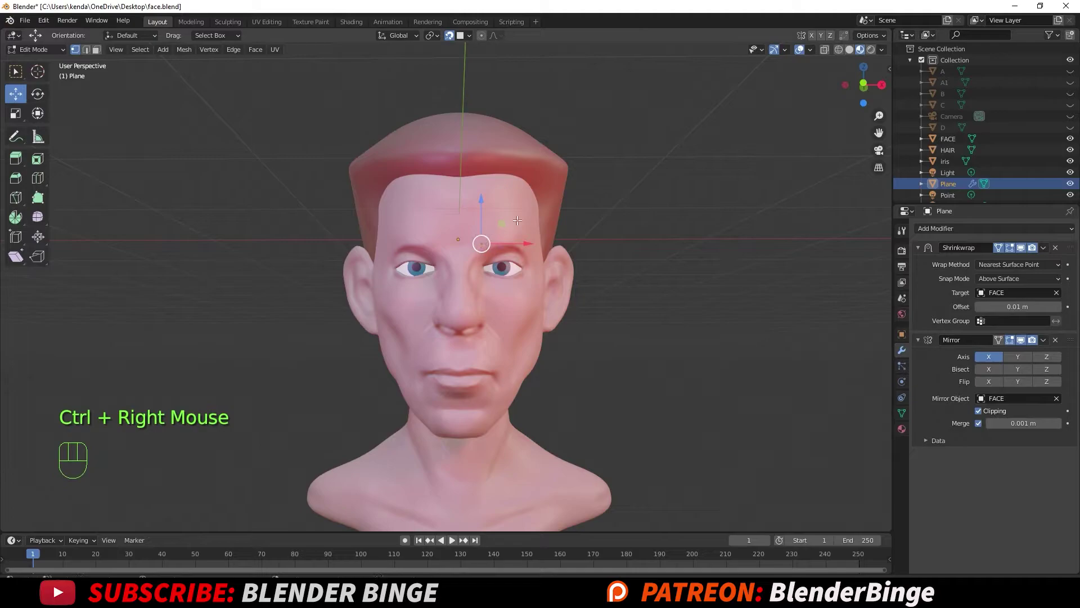
scroll(523, 218, up, 3)
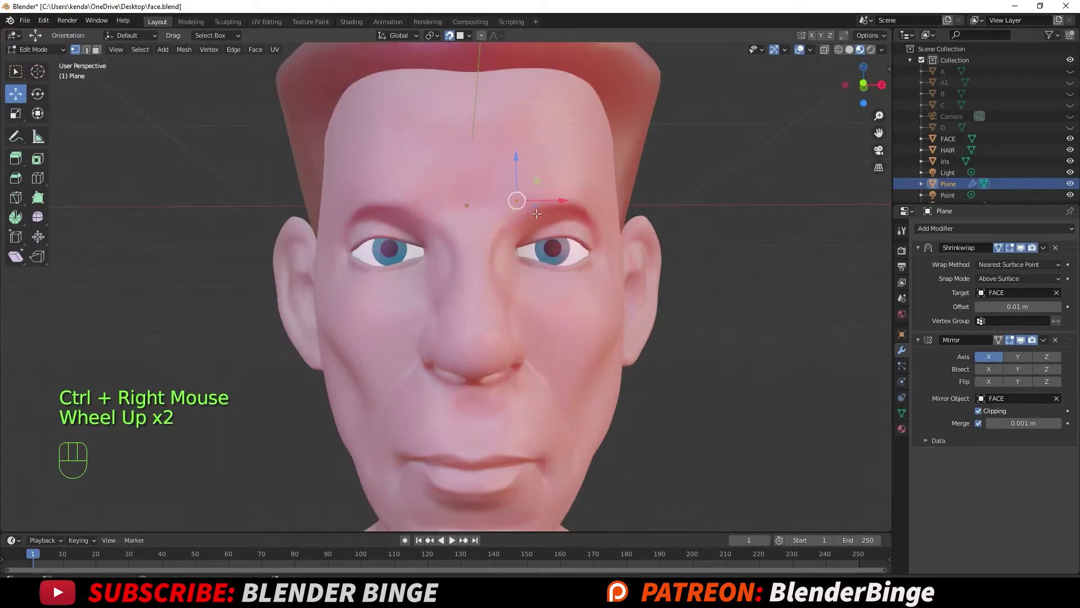
middle_drag(559, 208, 545, 223)
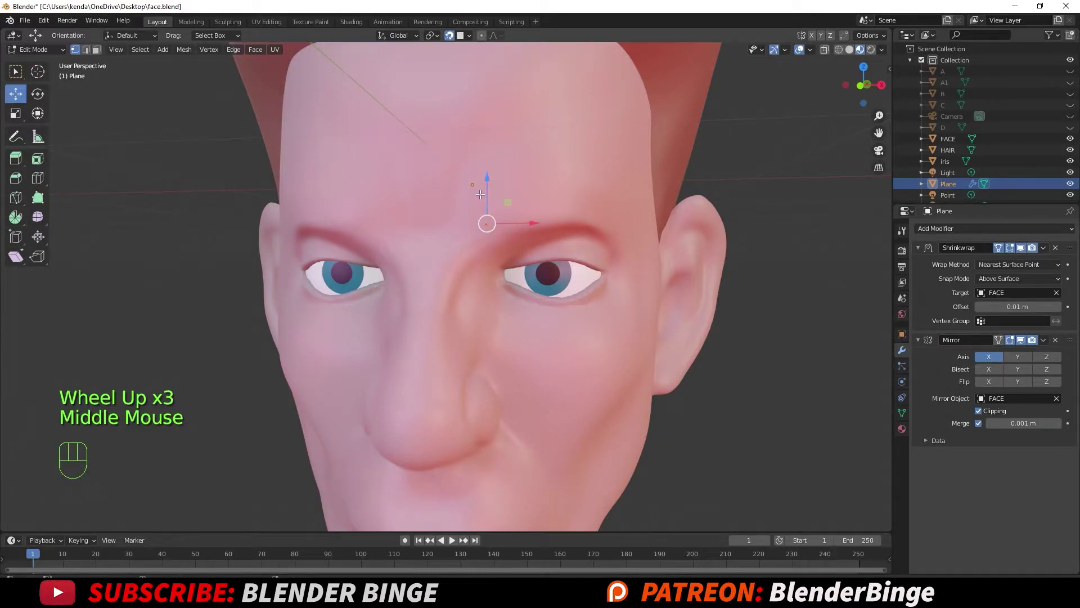
- Extend three more vertices to form a bracket shape over the brow
key(ctrl)
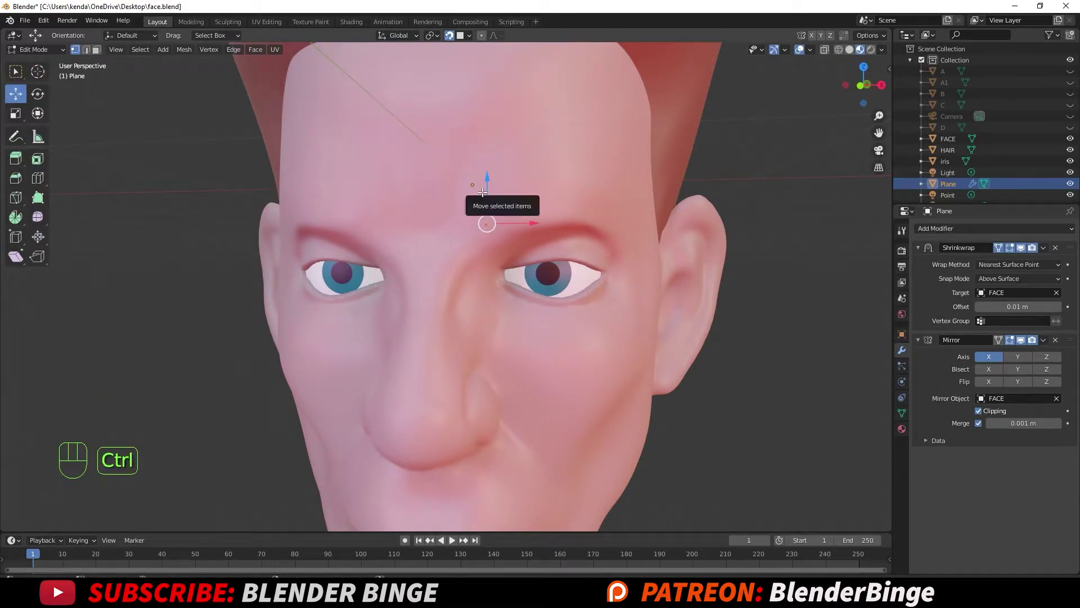
ctrl+right_click(483, 192)
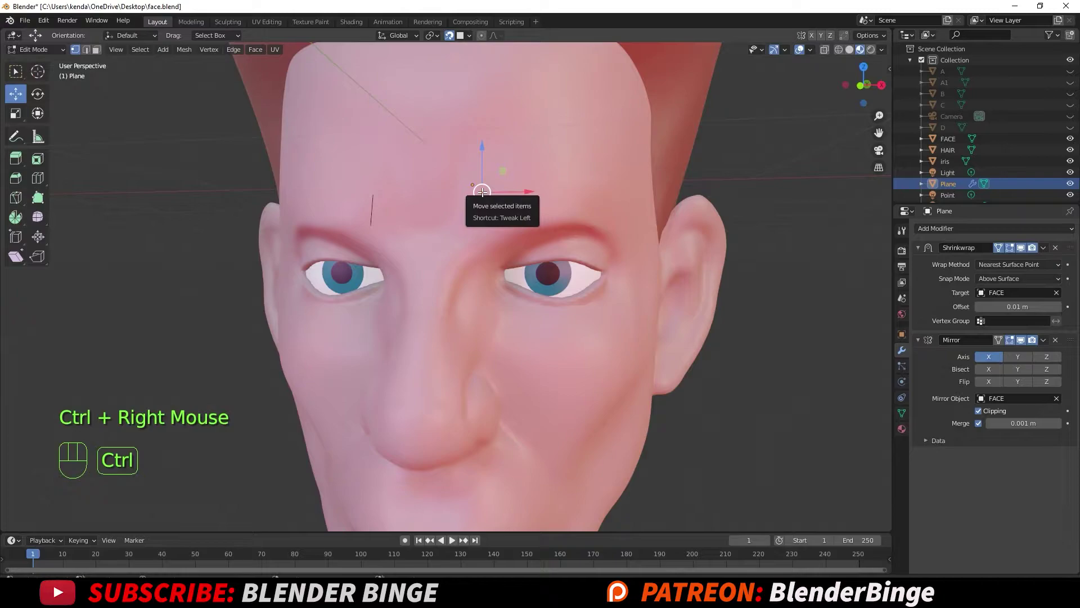
ctrl+right_click(518, 187)
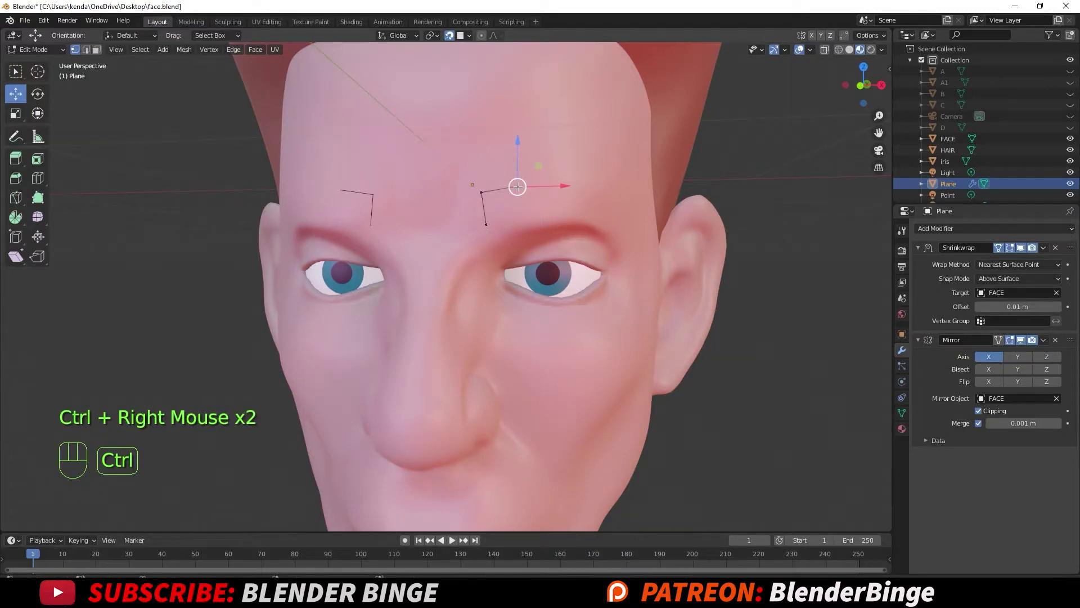
ctrl+right_click(521, 219)
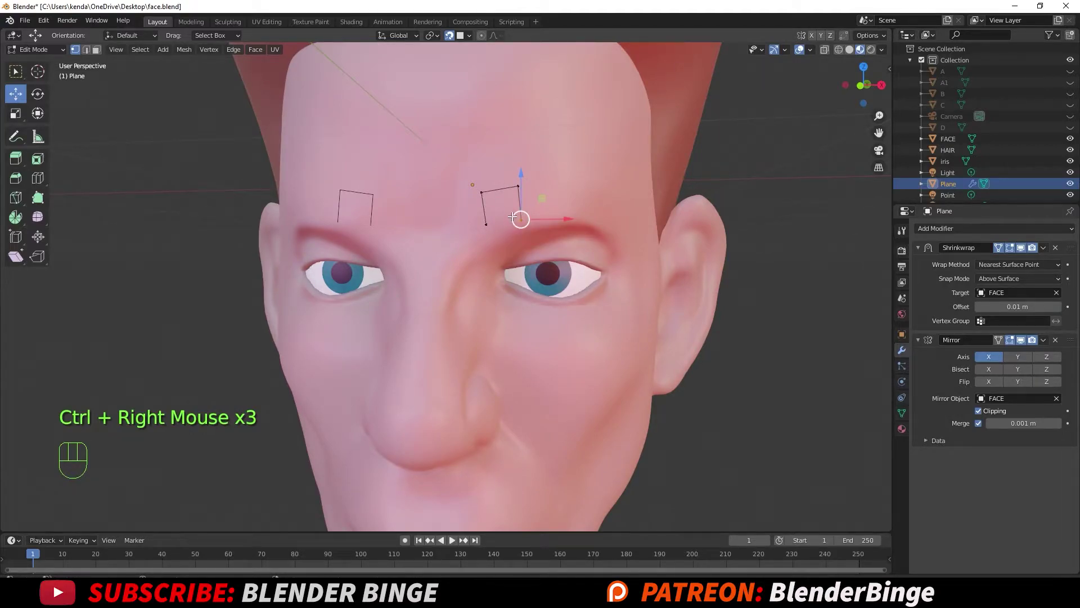
- Fill a square face between the bracket's opposite edges and select its outer edge
key(2)
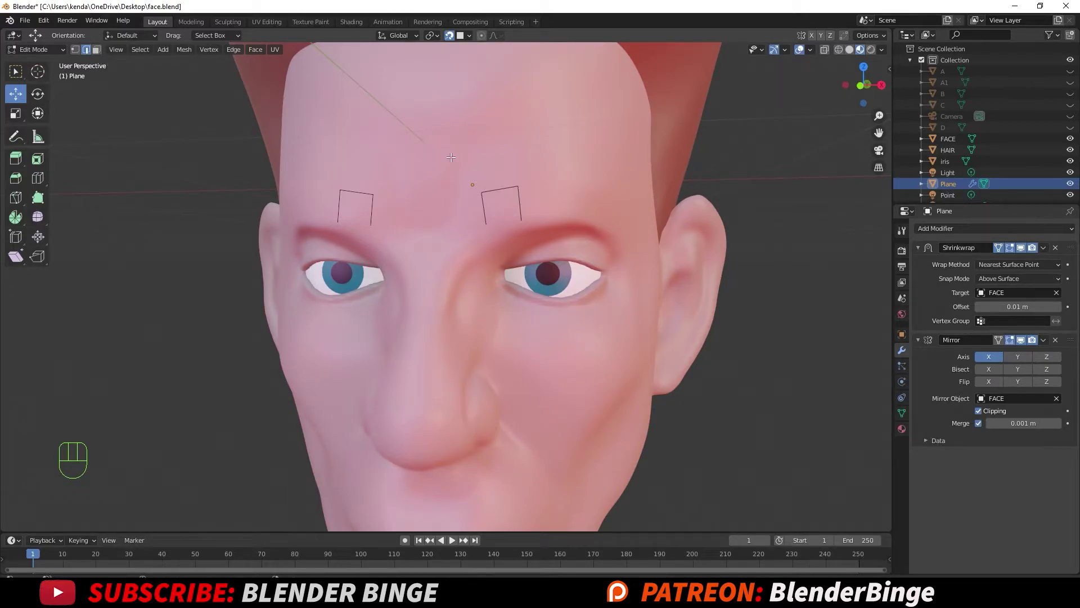
click(483, 204)
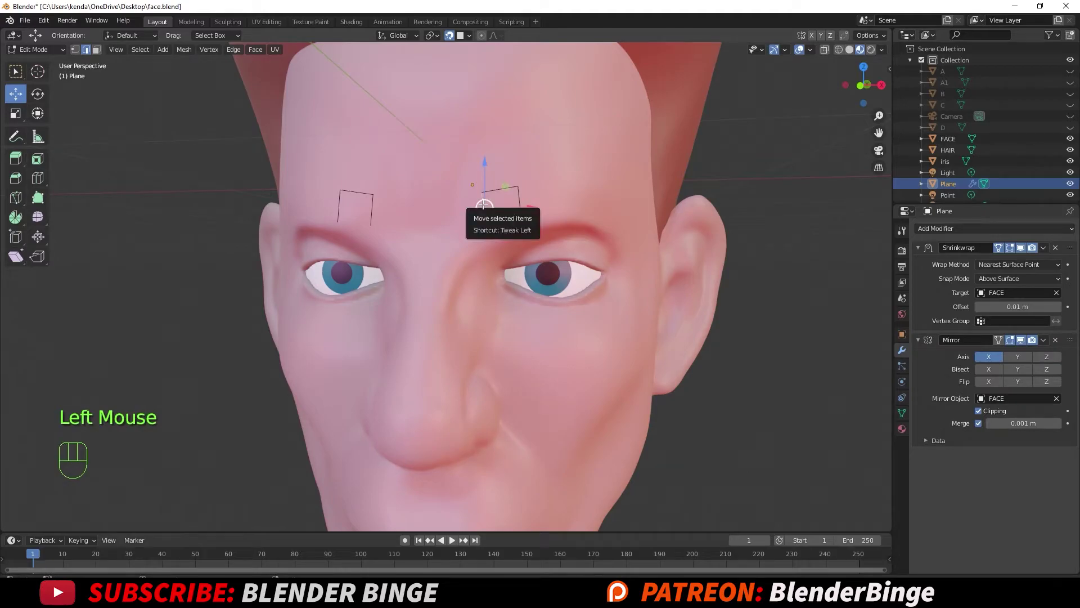
shift+click(523, 195)
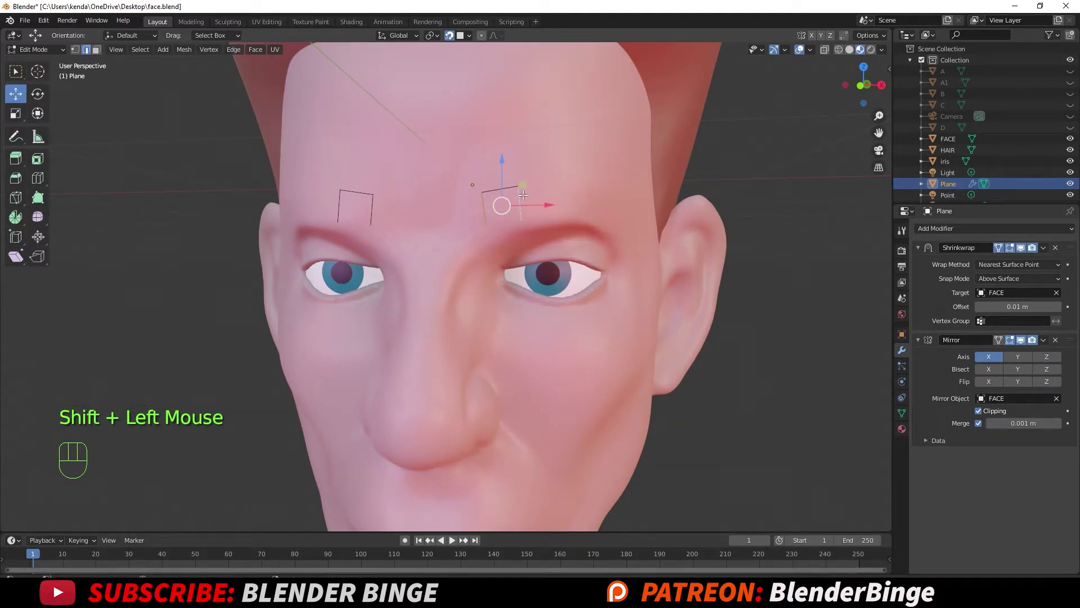
key(f)
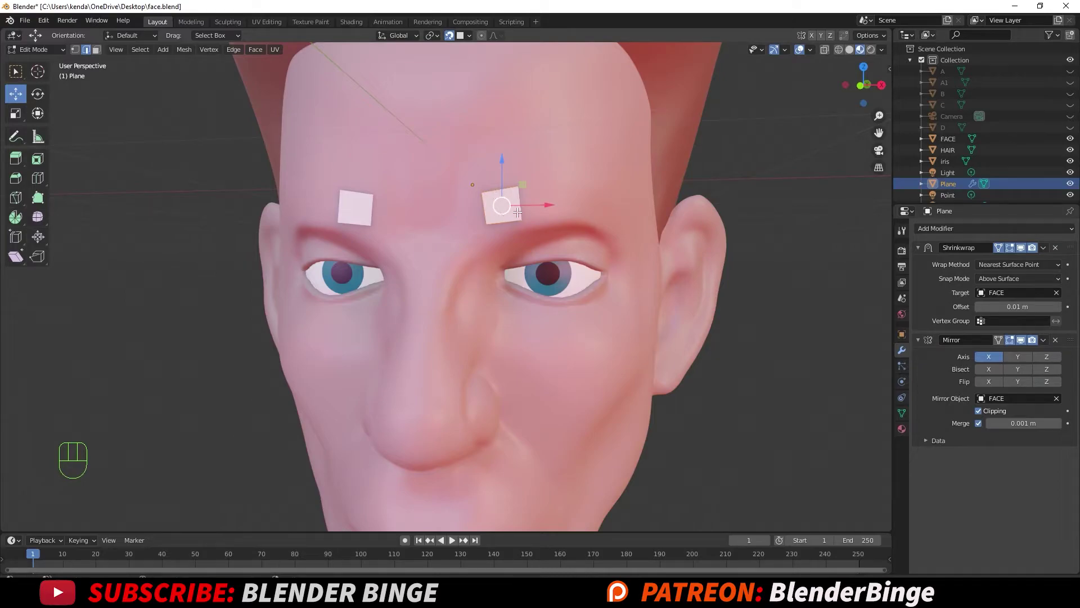
click(520, 209)
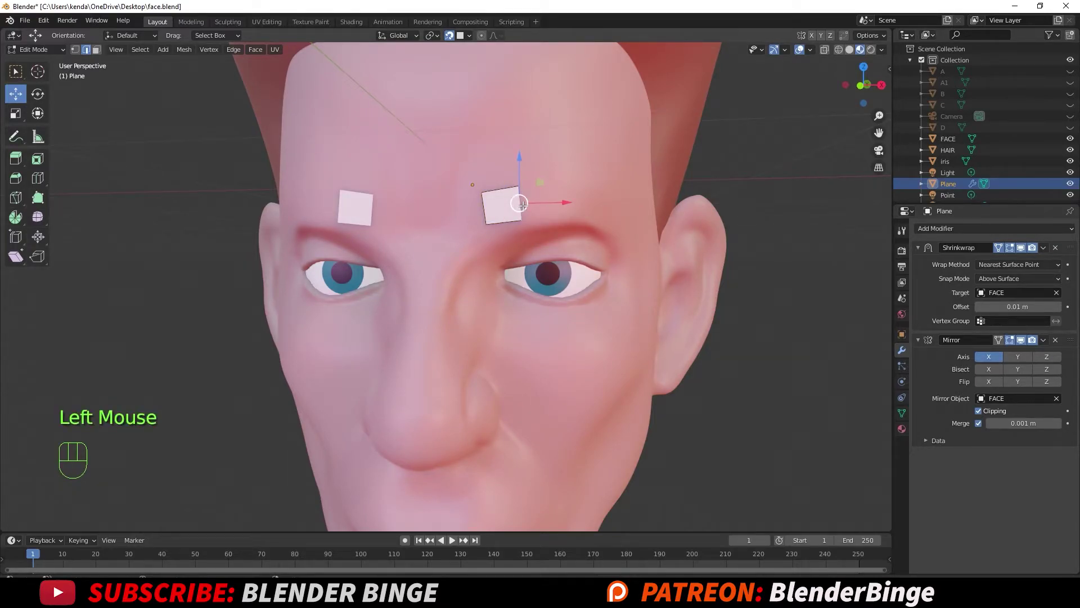
- Extrude the outer edge four times along the brow toward the temple
key(ctrl)
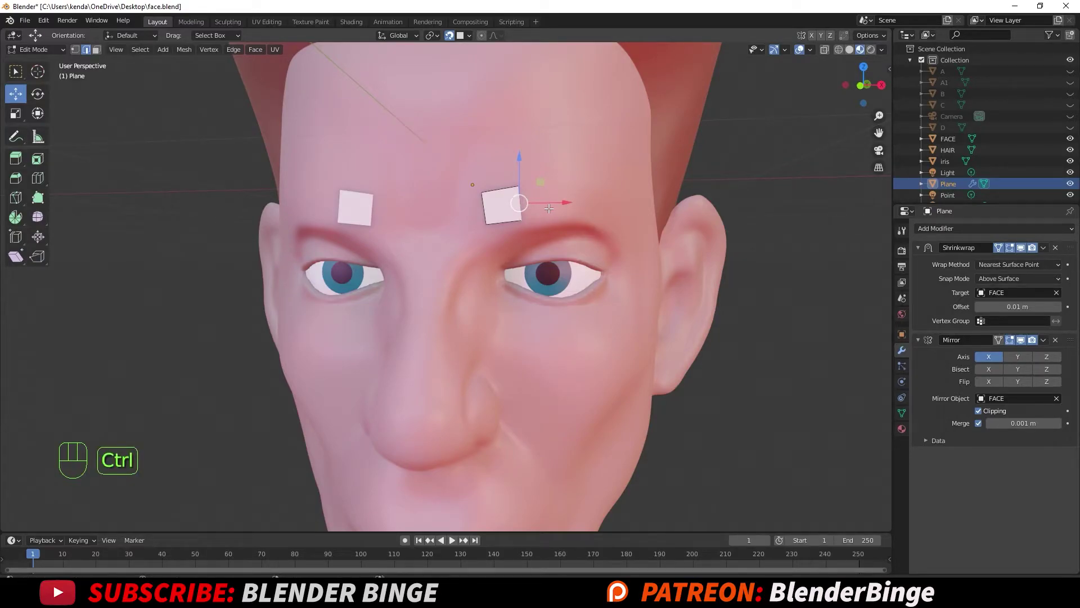
ctrl+right_click(549, 209)
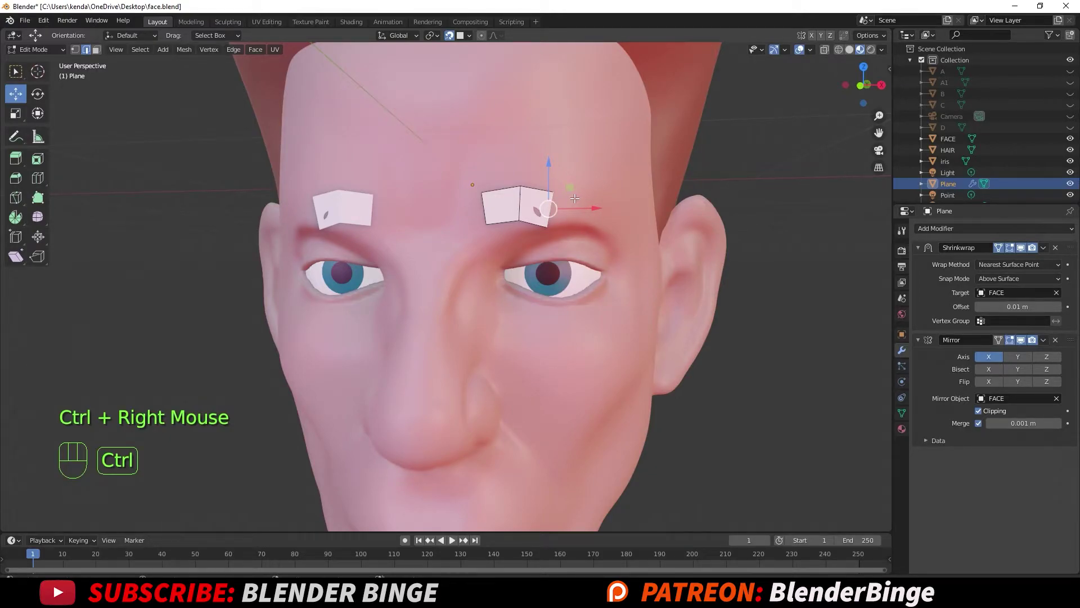
ctrl+right_click(574, 198)
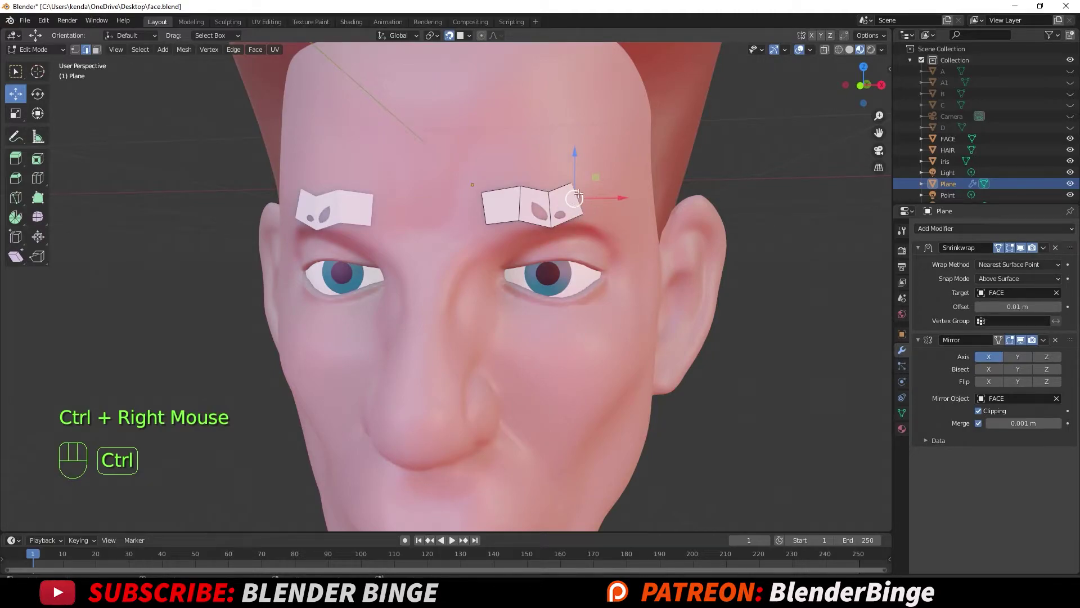
ctrl+right_click(603, 218)
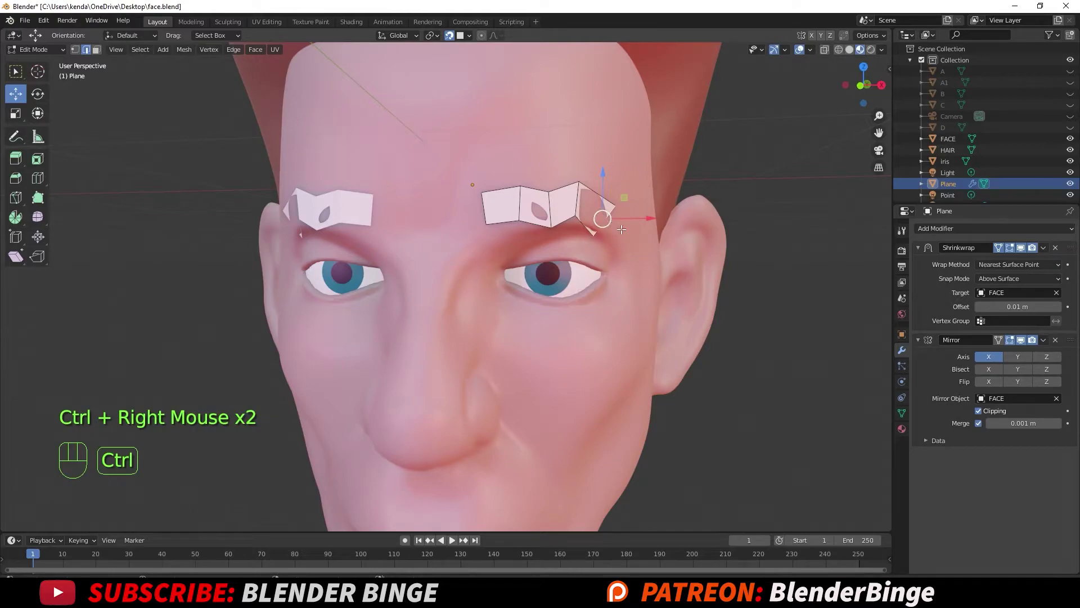
ctrl+right_click(621, 233)
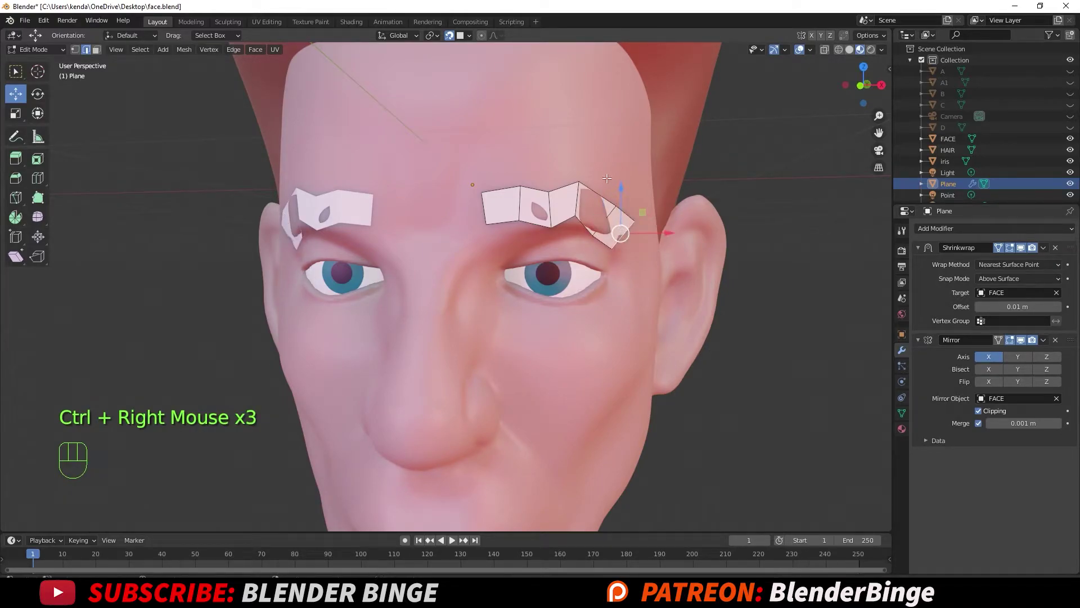
middle_drag(621, 233, 519, 217)
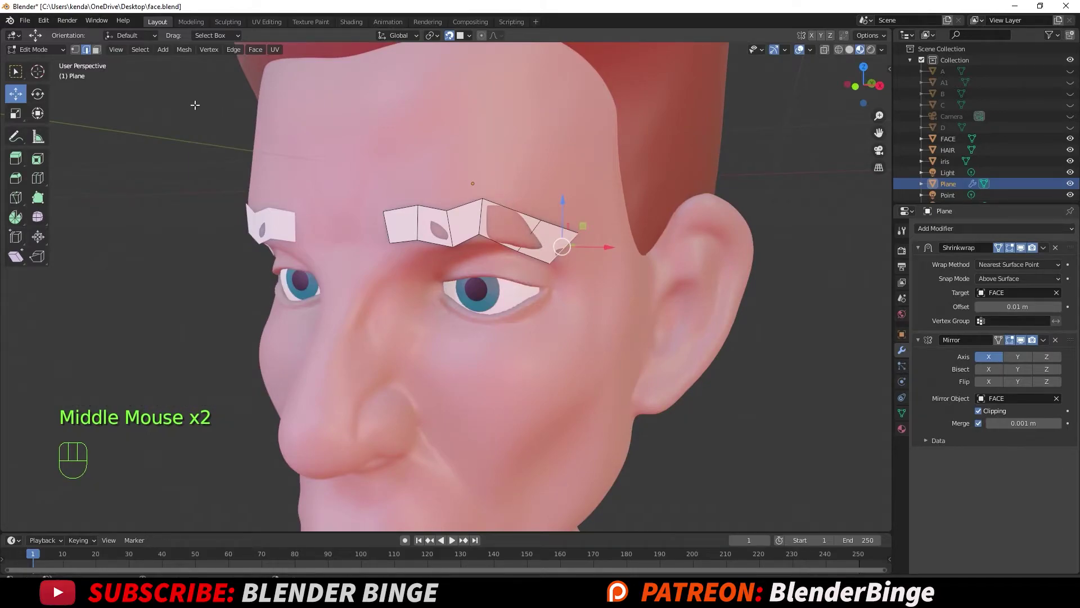
- Move the top inner vertex and two lower eyebrow vertices to reshape the brow
click(75, 50)
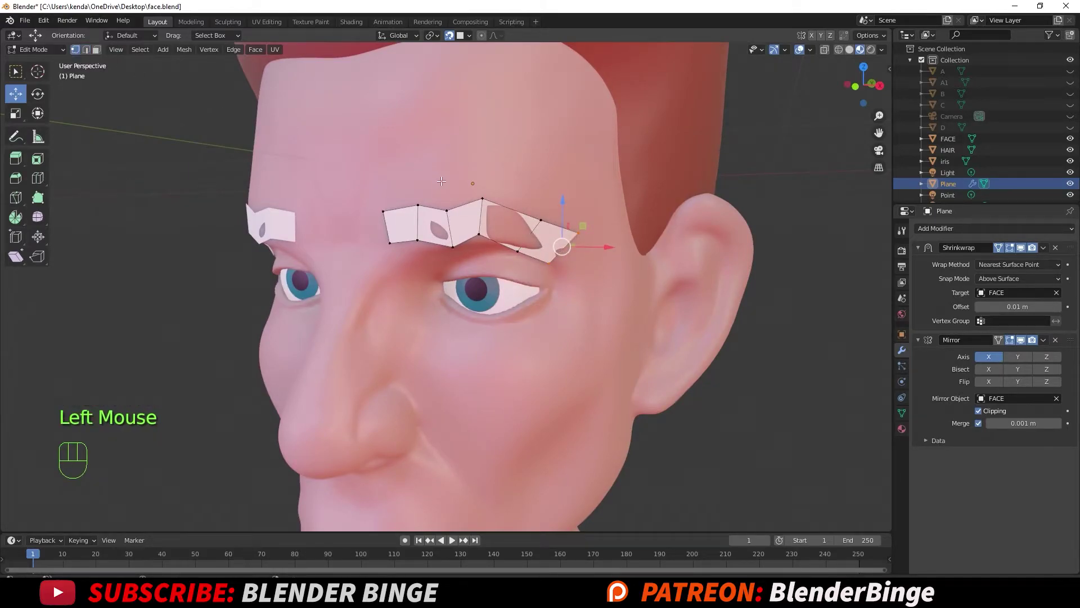
middle_drag(441, 181, 470, 202)
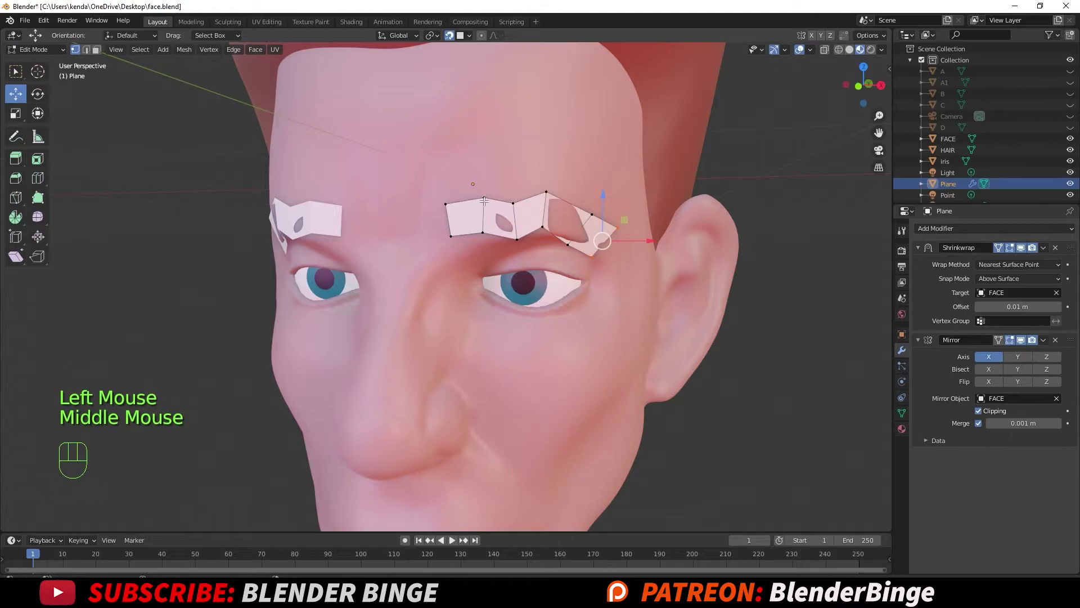
click(483, 201)
key(g)
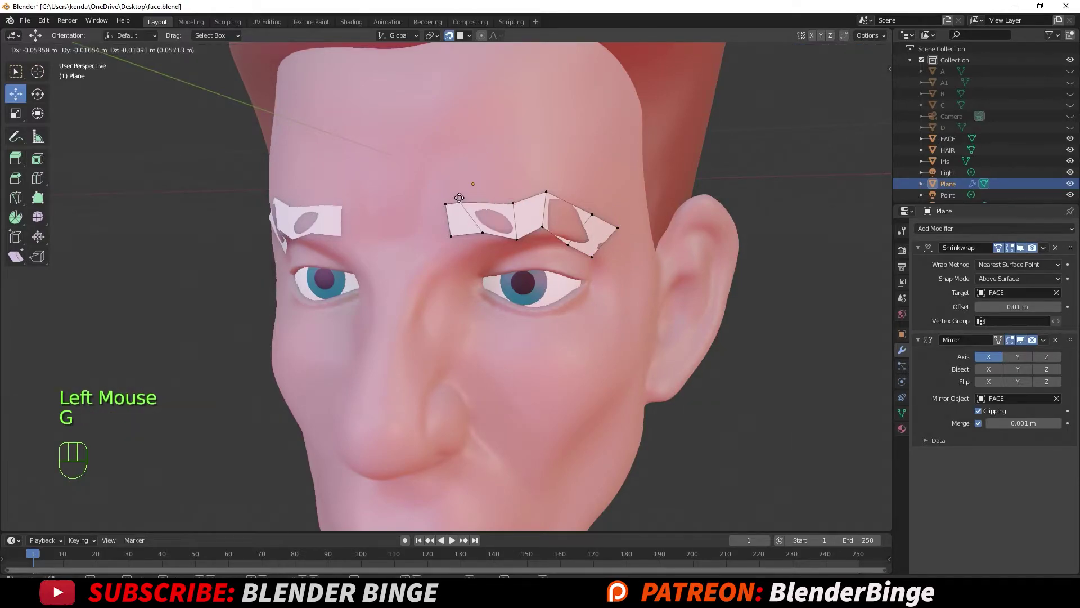
click(478, 196)
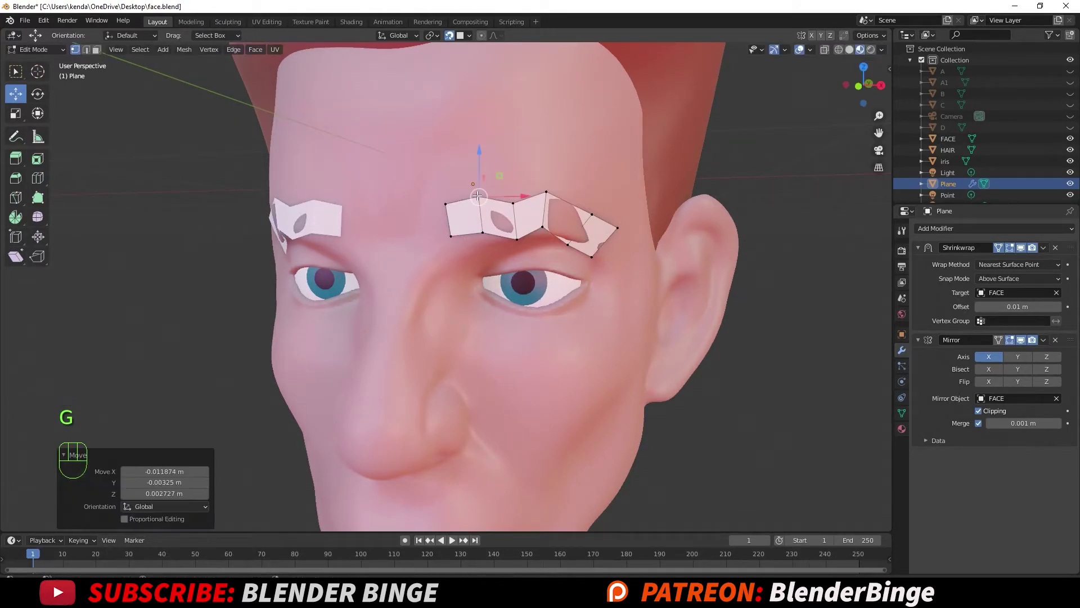
click(485, 234)
key(g)
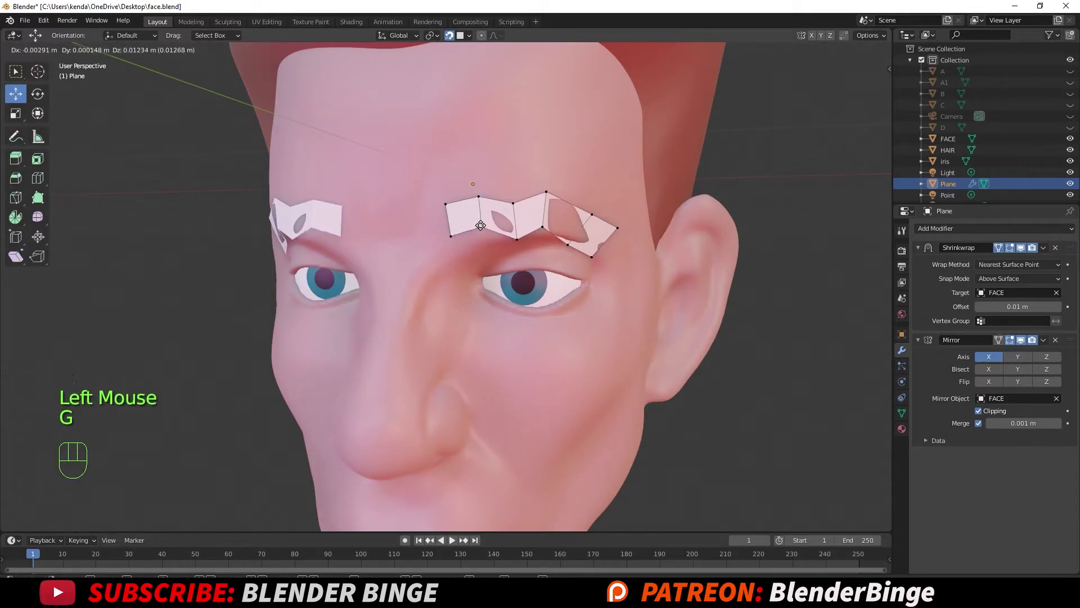
click(502, 233)
click(518, 239)
key(g)
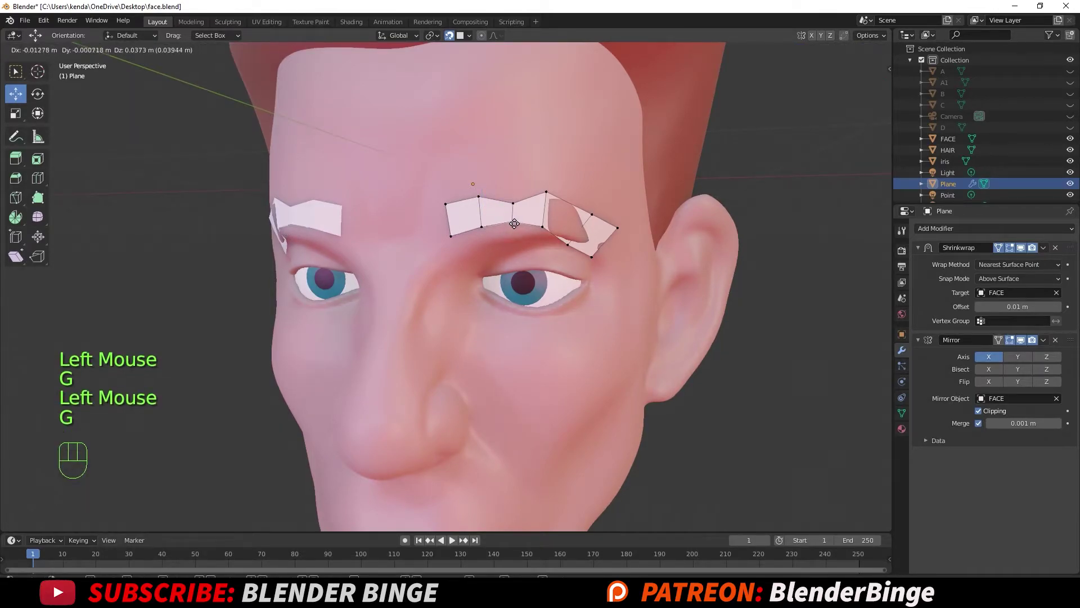
click(514, 233)
- Nudge the upper middle and upper-right vertices to even out the arch
click(512, 203)
key(g)
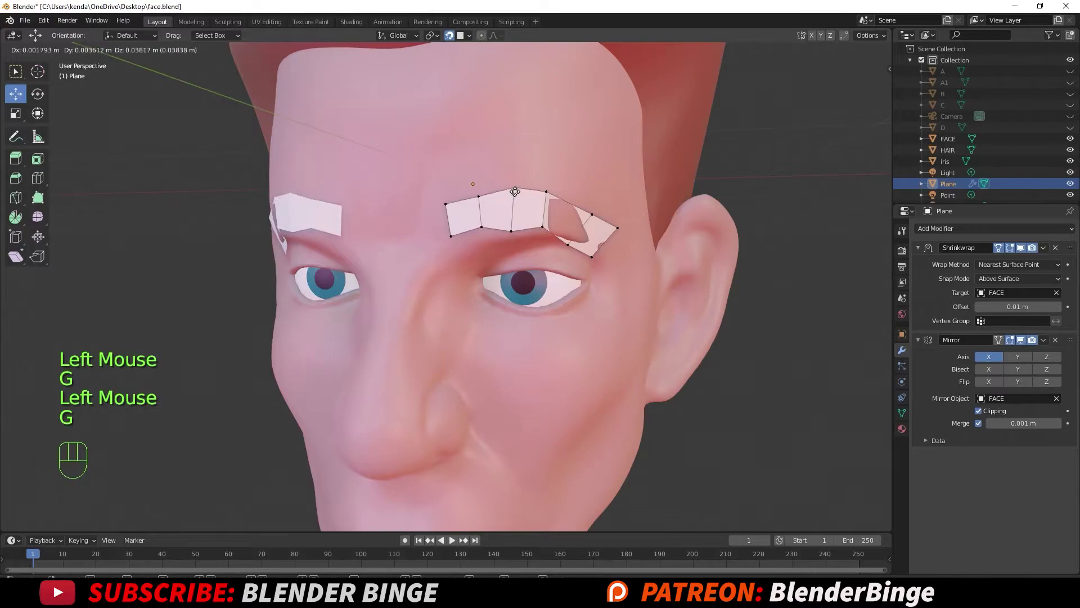
click(515, 199)
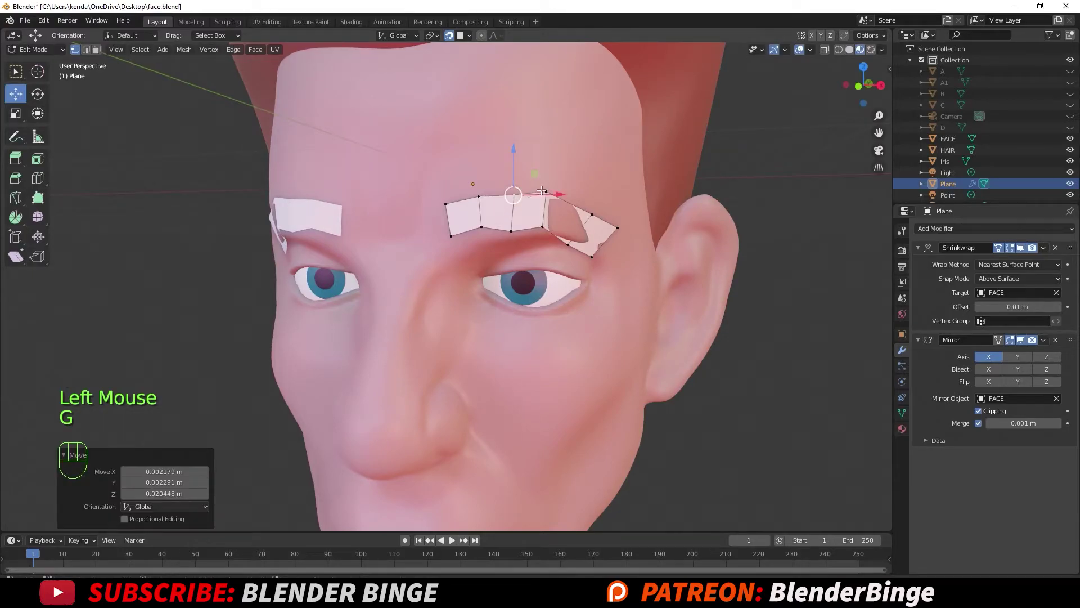
click(543, 192)
key(g)
click(549, 189)
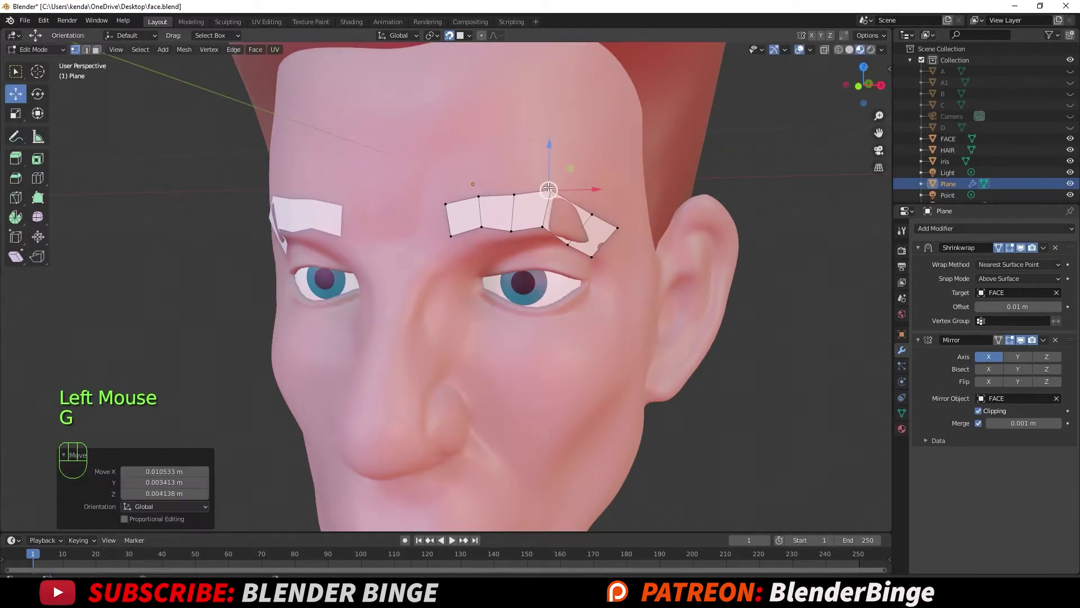
- Show the Shrinkwrap modifier in Edit Mode and on cage
click(999, 250)
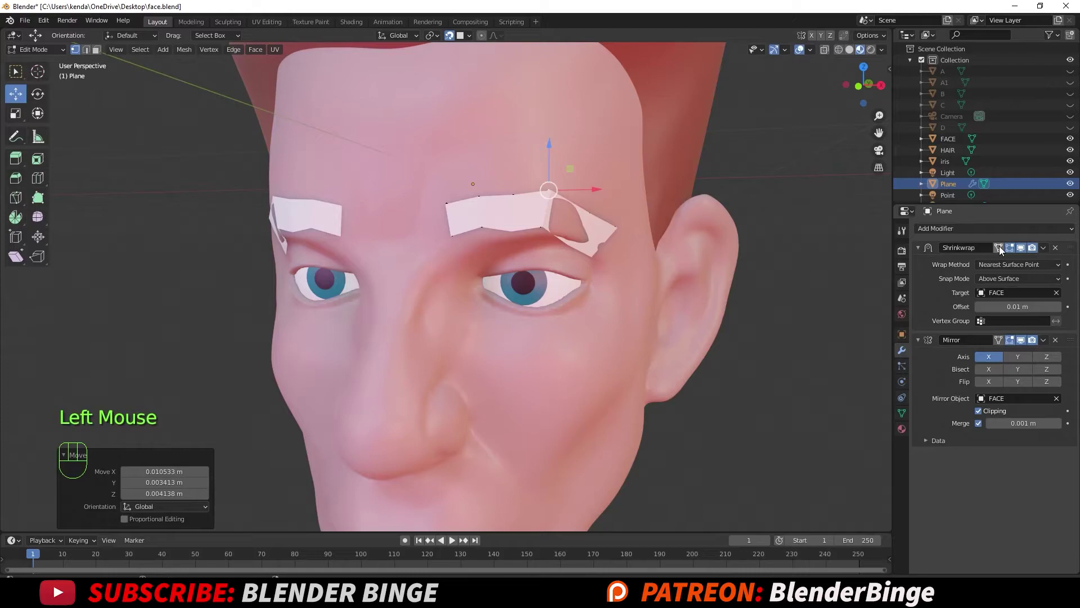
mouse_move(566, 180)
middle_down()
mouse_move(487, 188)
mouse_move(580, 188)
middle_up()
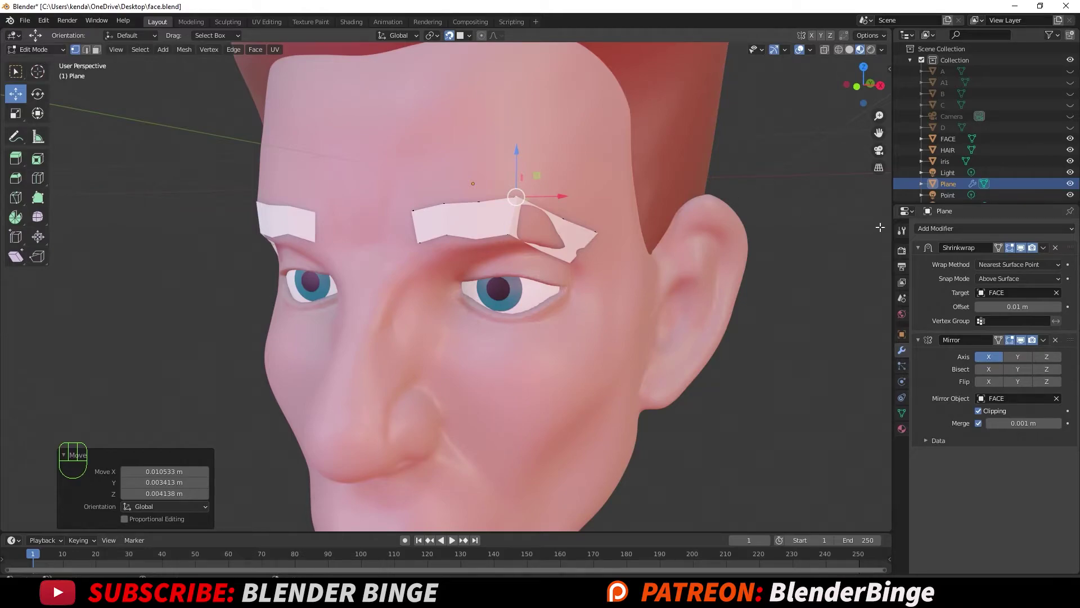
click(995, 246)
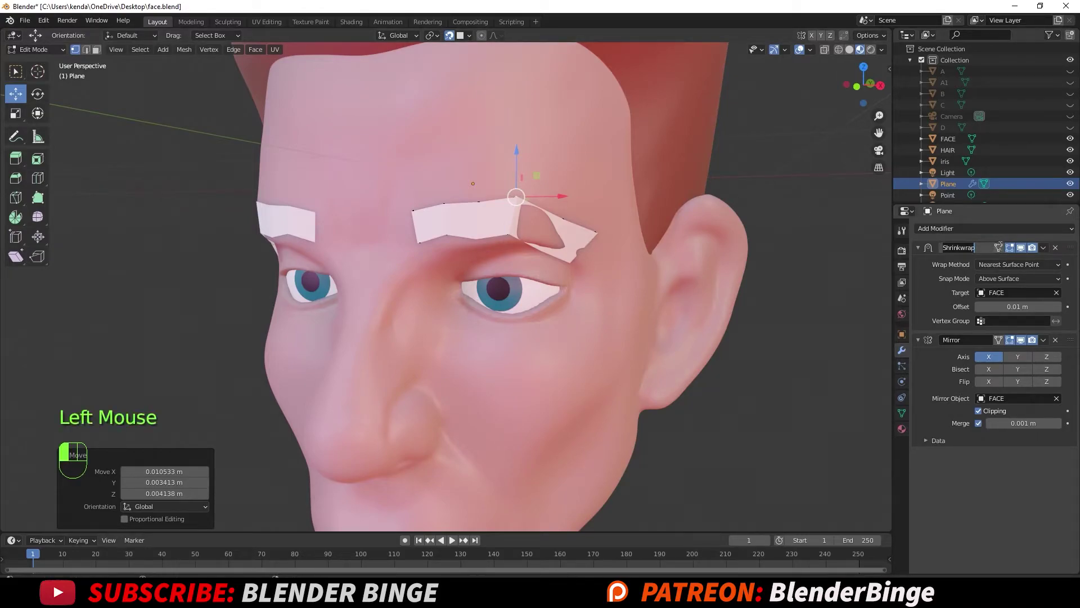
click(998, 247)
- Move three vertices near the fold to straighten the brow's outer section
middle_drag(654, 208, 661, 209)
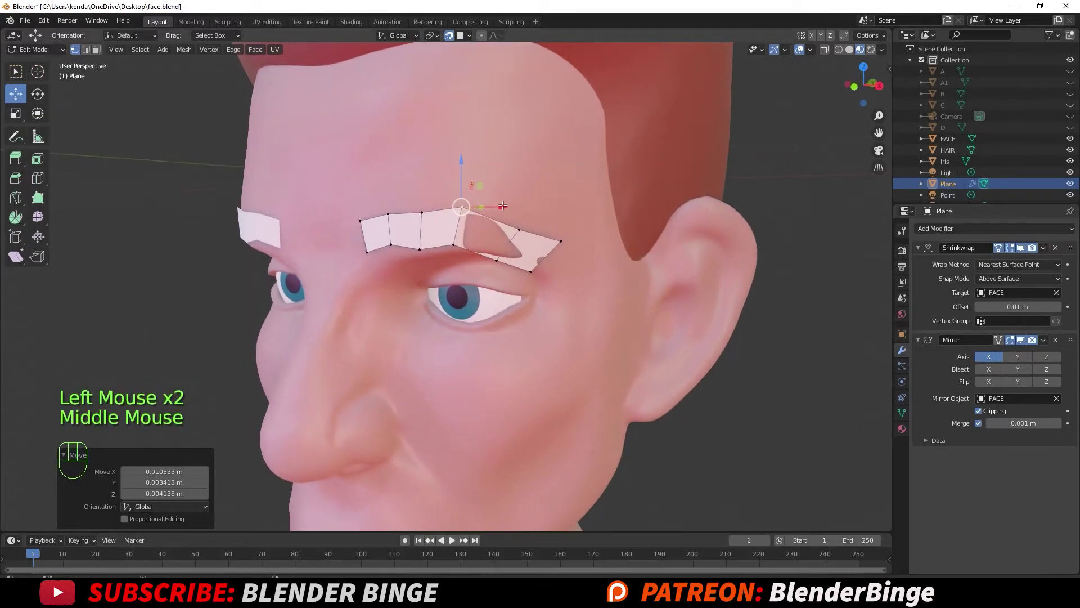
scroll(480, 240, up, 2)
click(454, 228)
key(g)
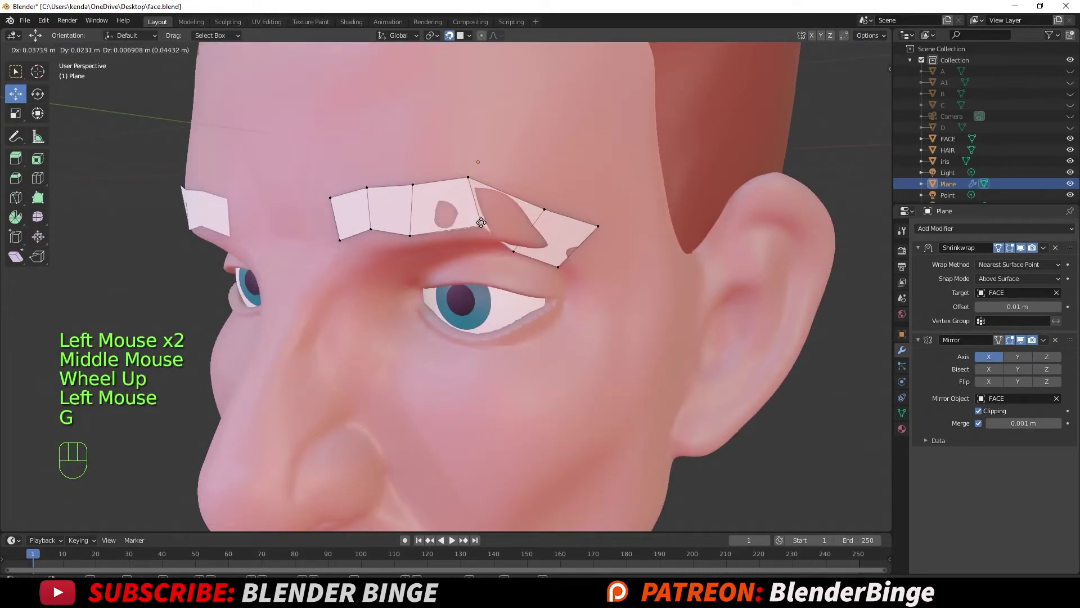
click(529, 250)
click(513, 251)
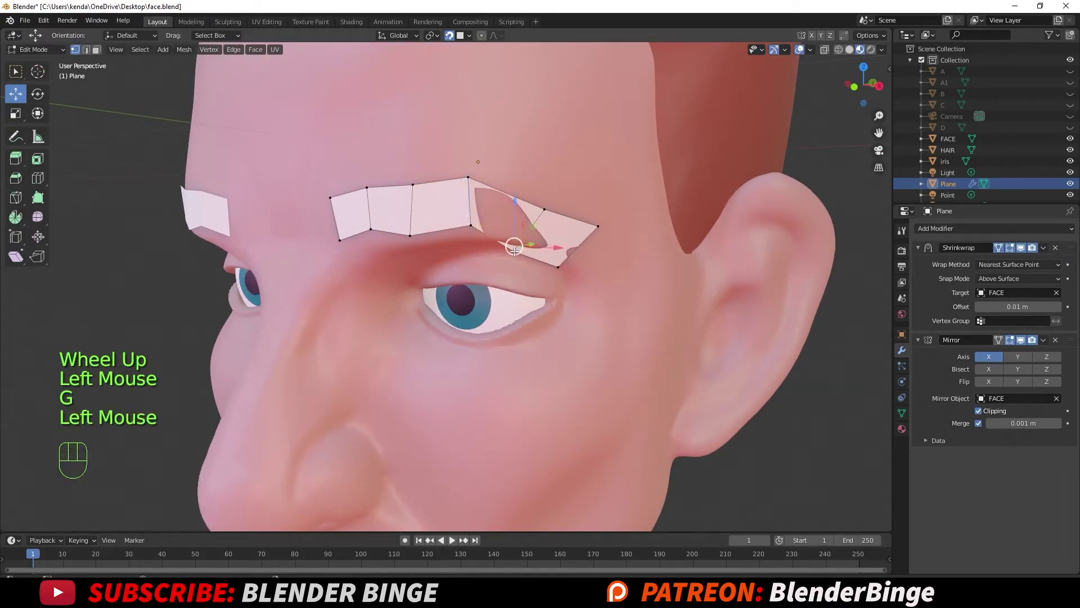
key(g)
click(530, 231)
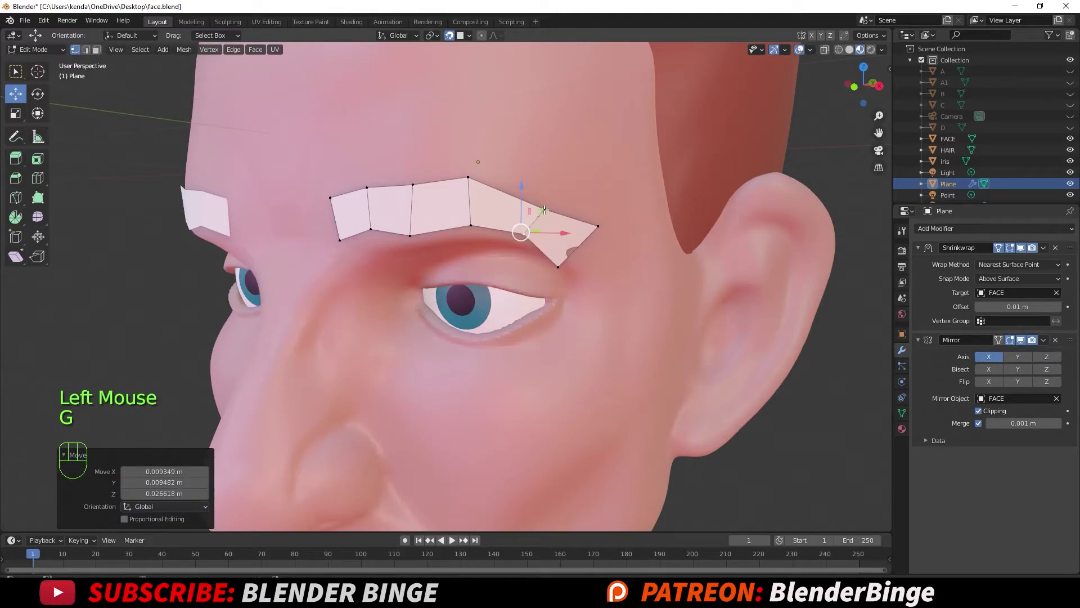
click(544, 209)
key(g)
click(542, 191)
- Reposition the lower outer and upper outer-segment brow vertices
click(558, 266)
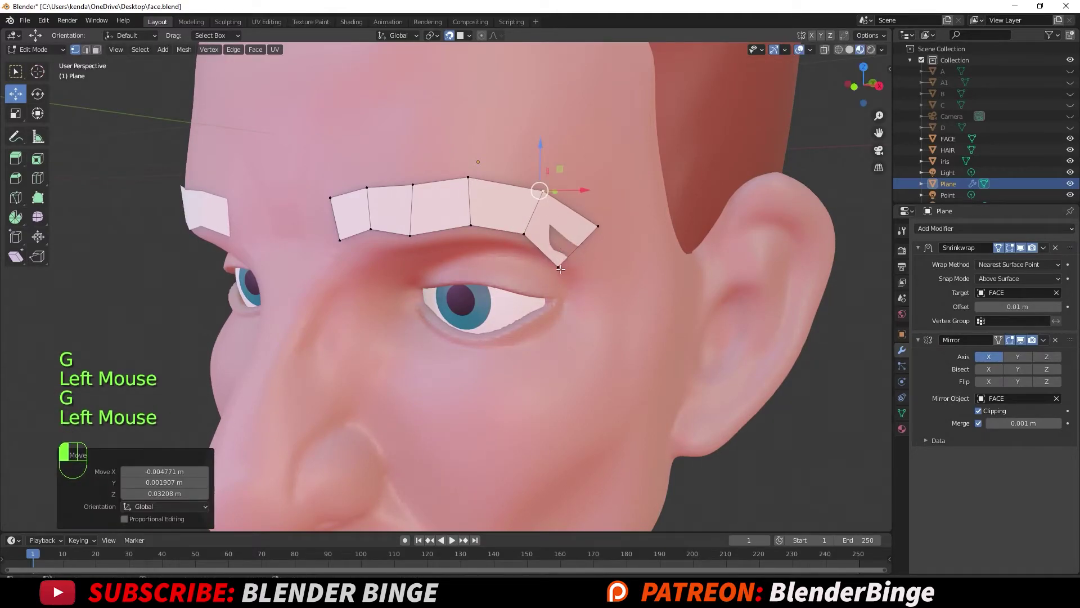
key(g)
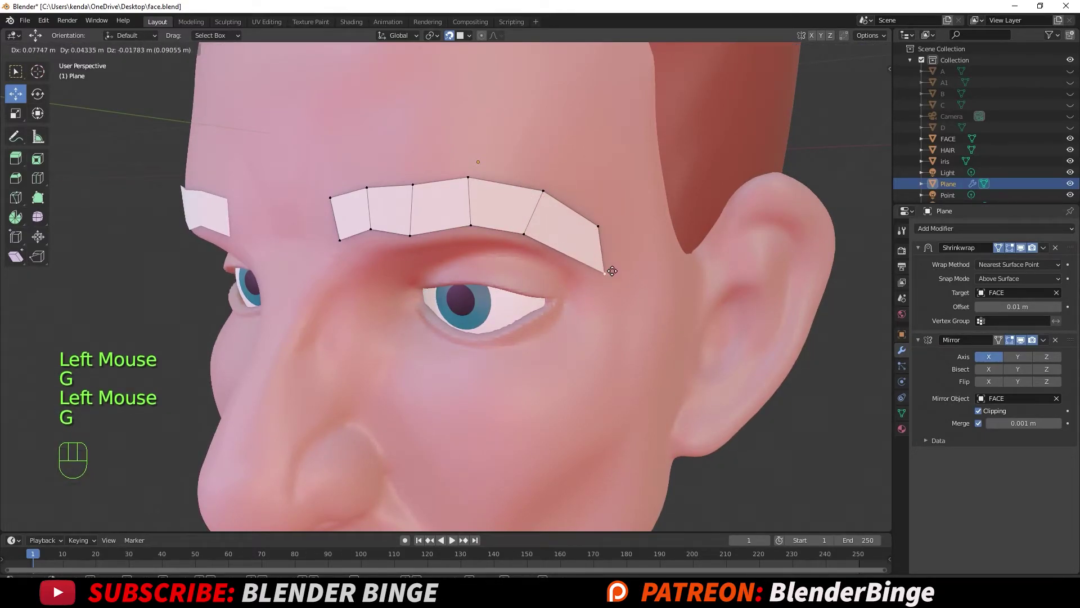
click(609, 270)
key(g)
right_click(597, 228)
click(597, 228)
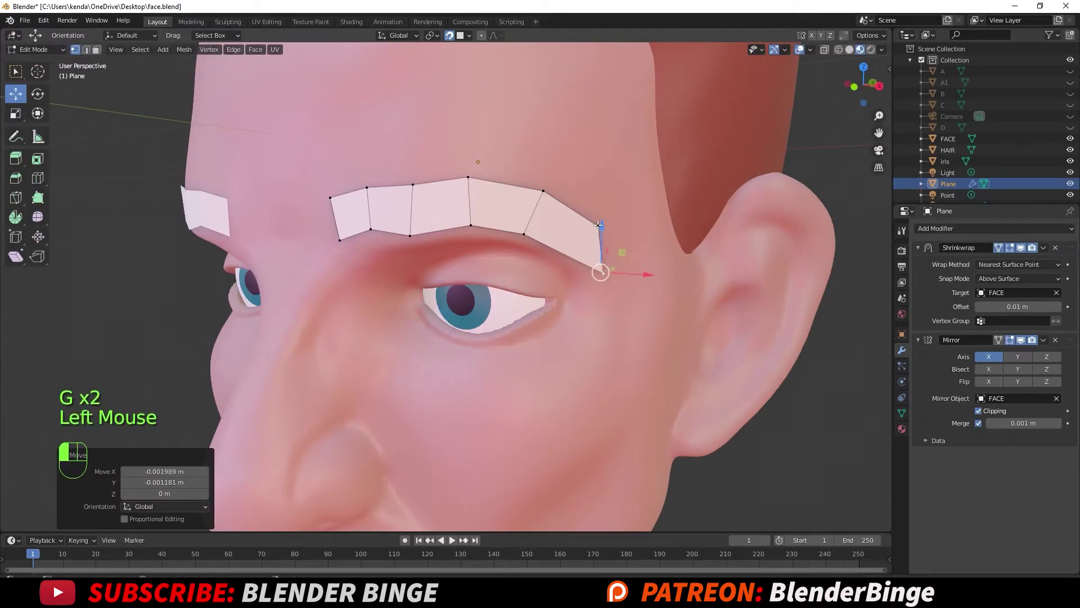
key(g)
click(544, 189)
click(544, 189)
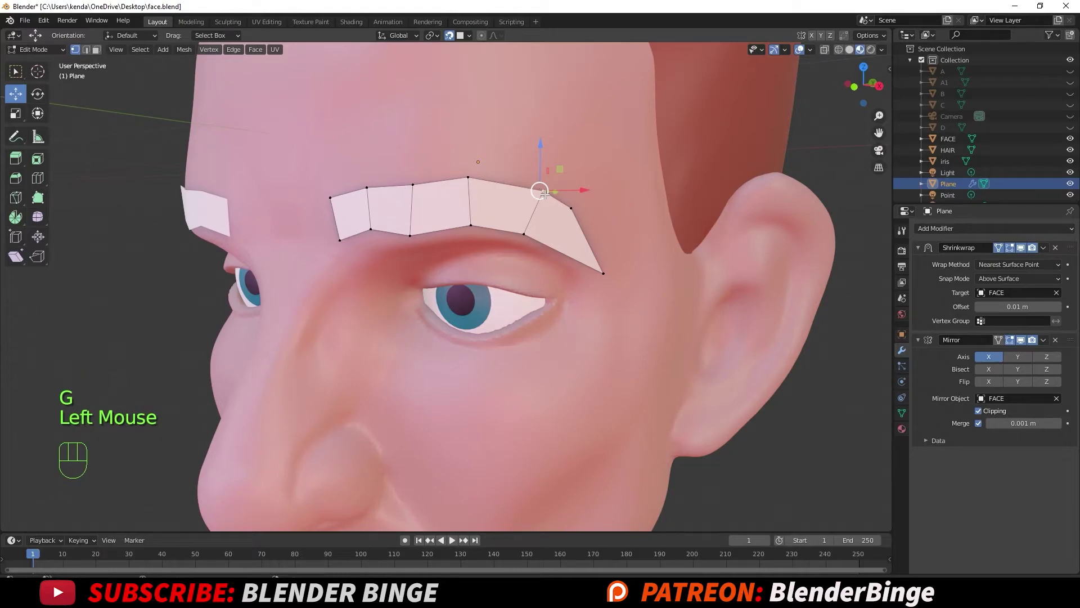
click(542, 192)
key(g)
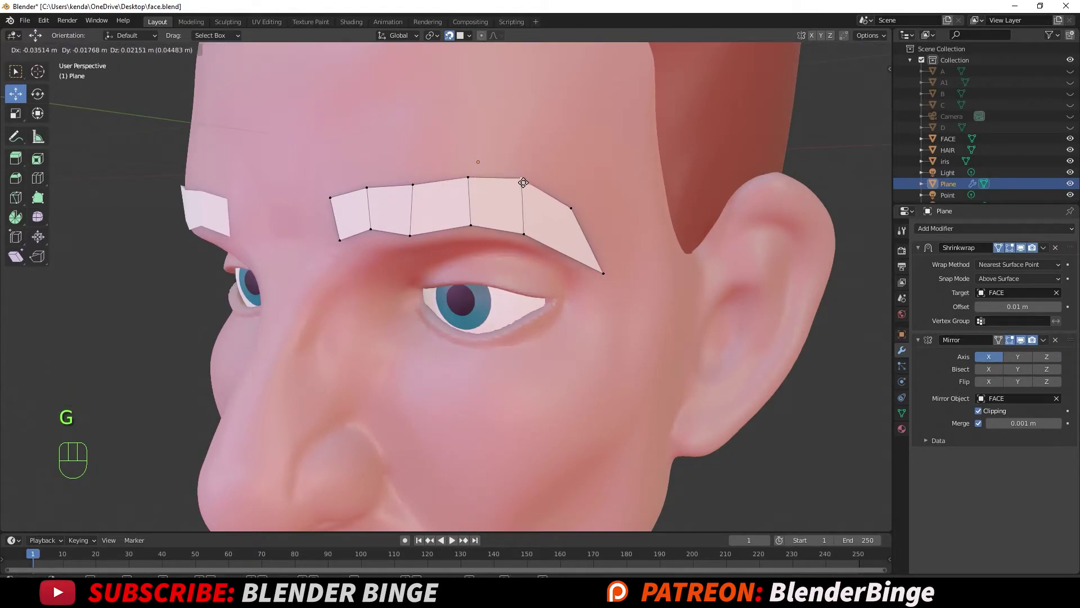
click(522, 184)
- Raise the lower brow vertices along the middle of the eyebrow
click(535, 232)
key(g)
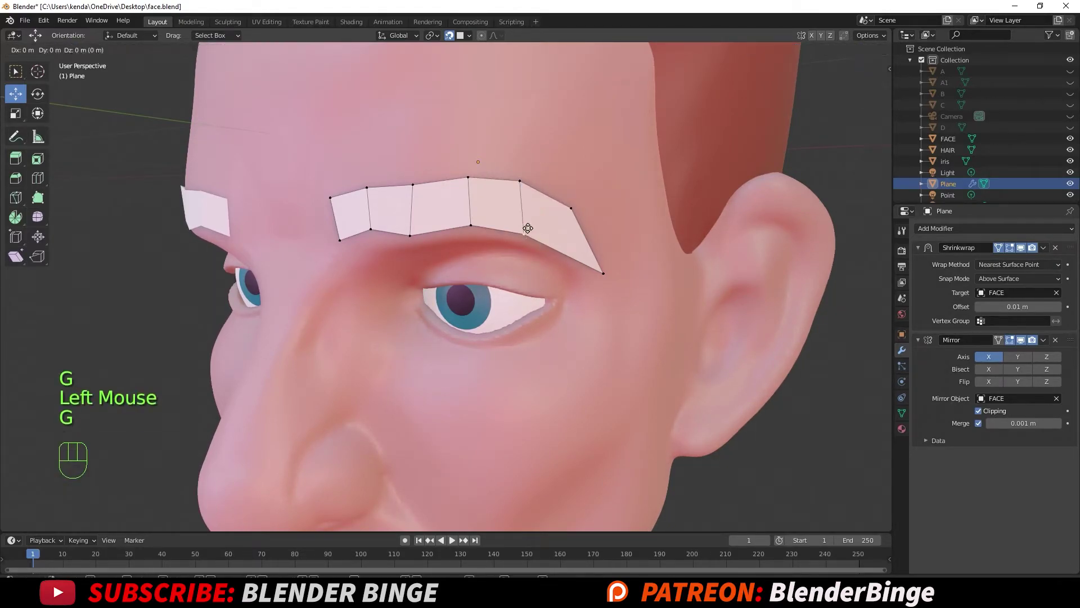
click(531, 220)
click(473, 221)
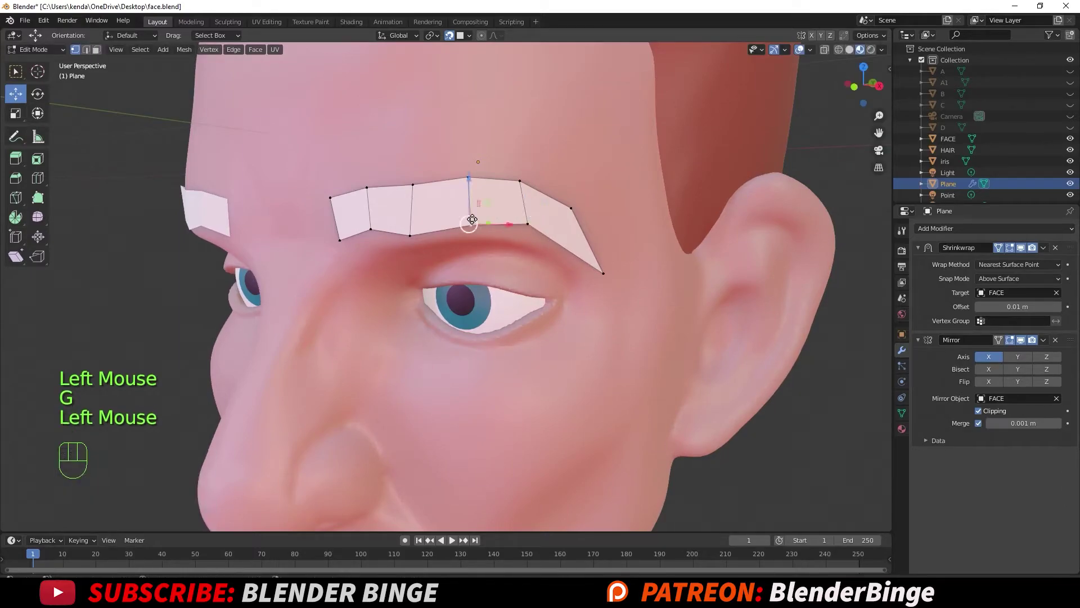
key(g)
click(475, 206)
click(410, 235)
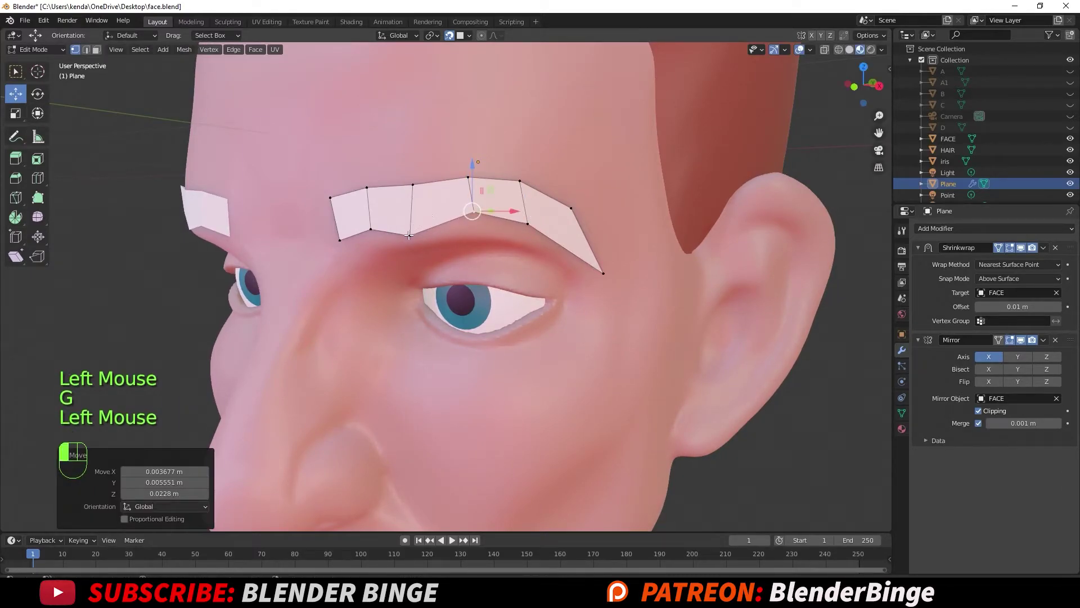
key(g)
click(386, 220)
- Adjust the inner brow's bottom and top vertices, then review the shape from front and side
click(372, 229)
key(g)
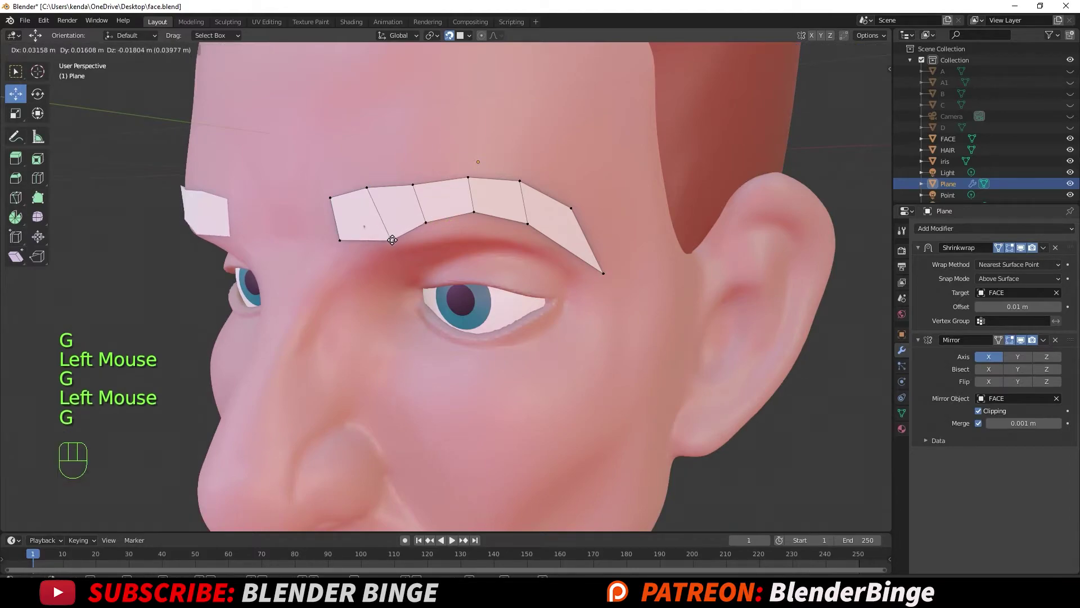
click(349, 235)
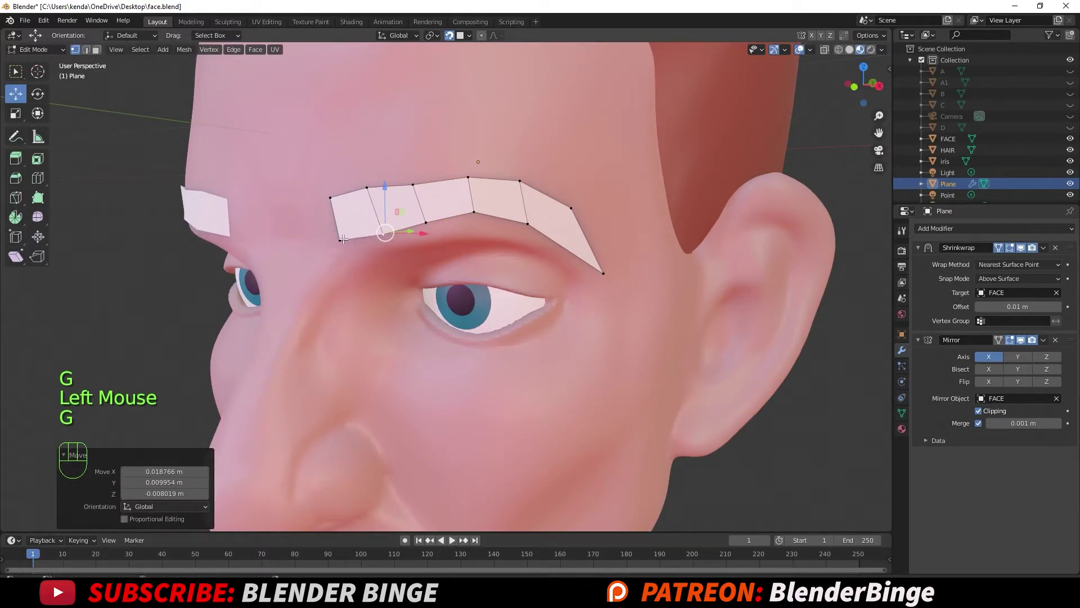
click(340, 240)
key(g)
click(350, 243)
click(413, 185)
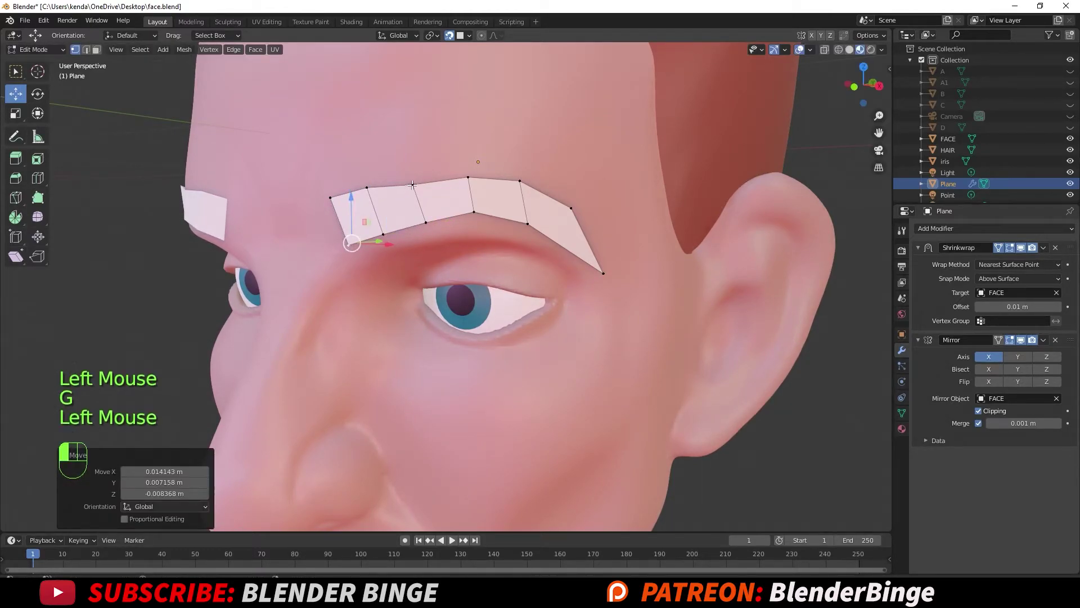
key(g)
click(413, 176)
middle_drag(518, 214, 483, 175)
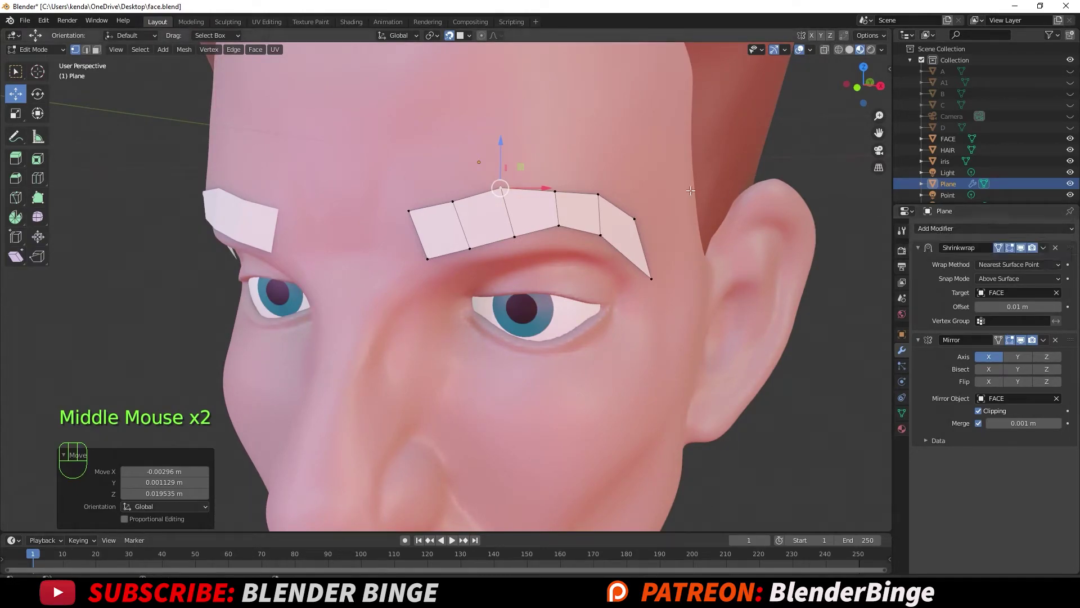
middle_drag(587, 207, 616, 207)
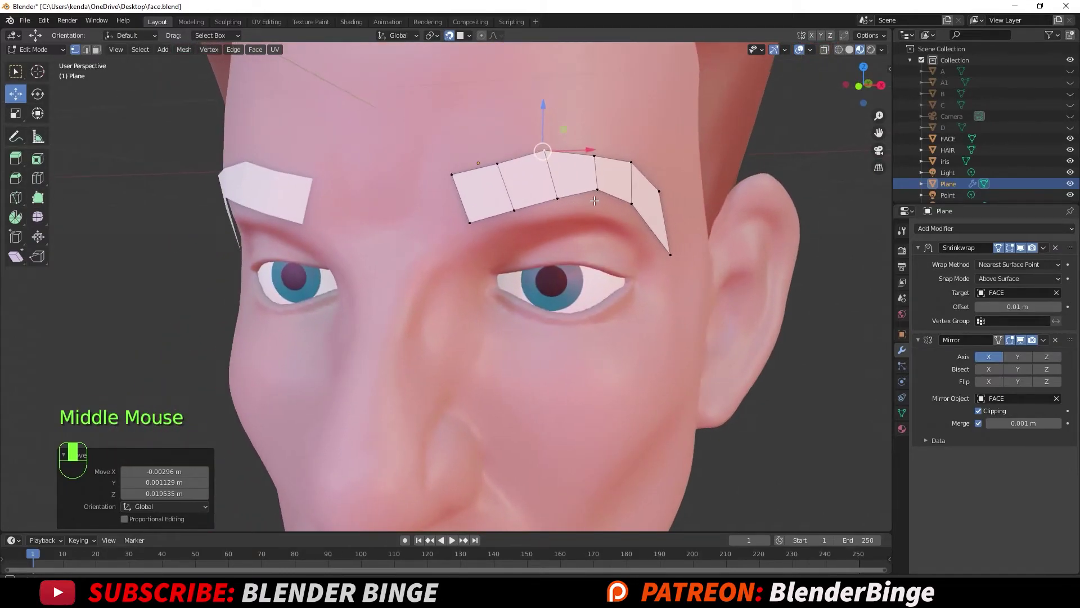
- Add a Solidify modifier and set its thickness to -0.025 m
click(948, 229)
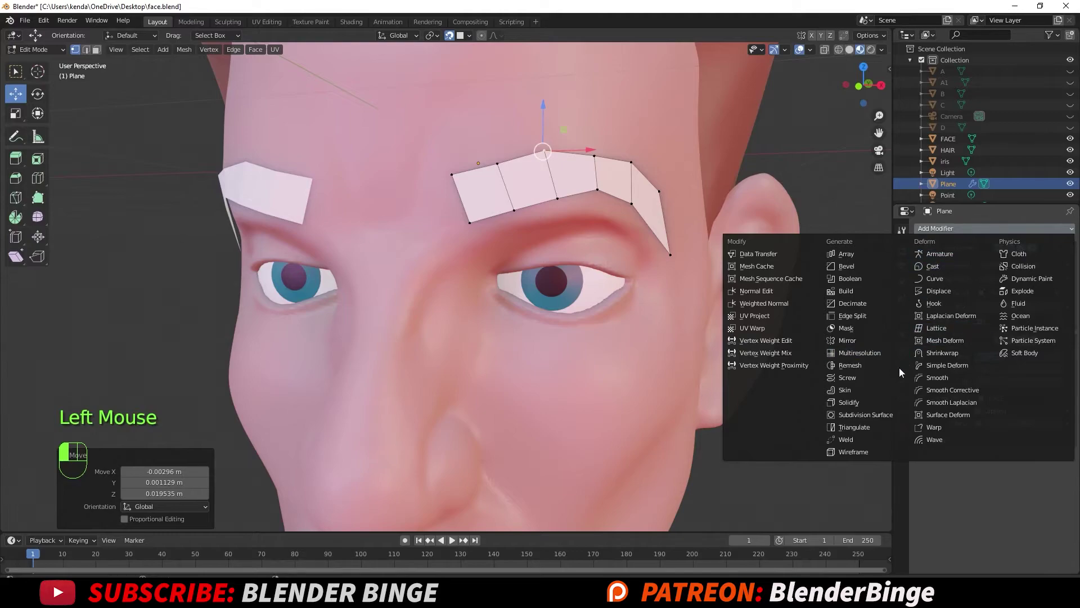
click(869, 401)
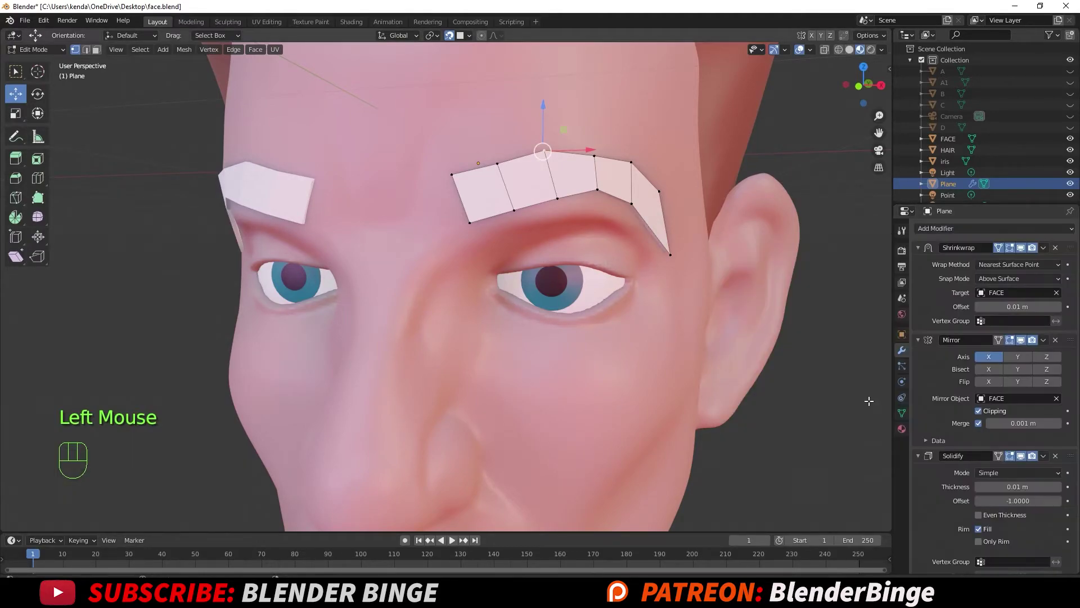
middle_drag(633, 246, 371, 317)
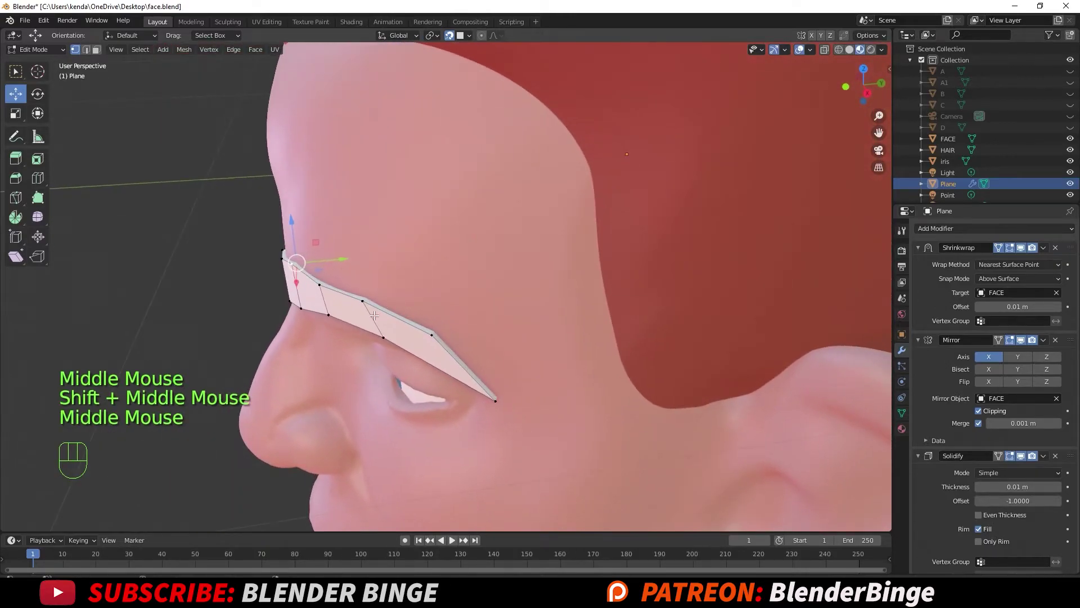
scroll(366, 320, up, 2)
scroll(366, 320, down, 1)
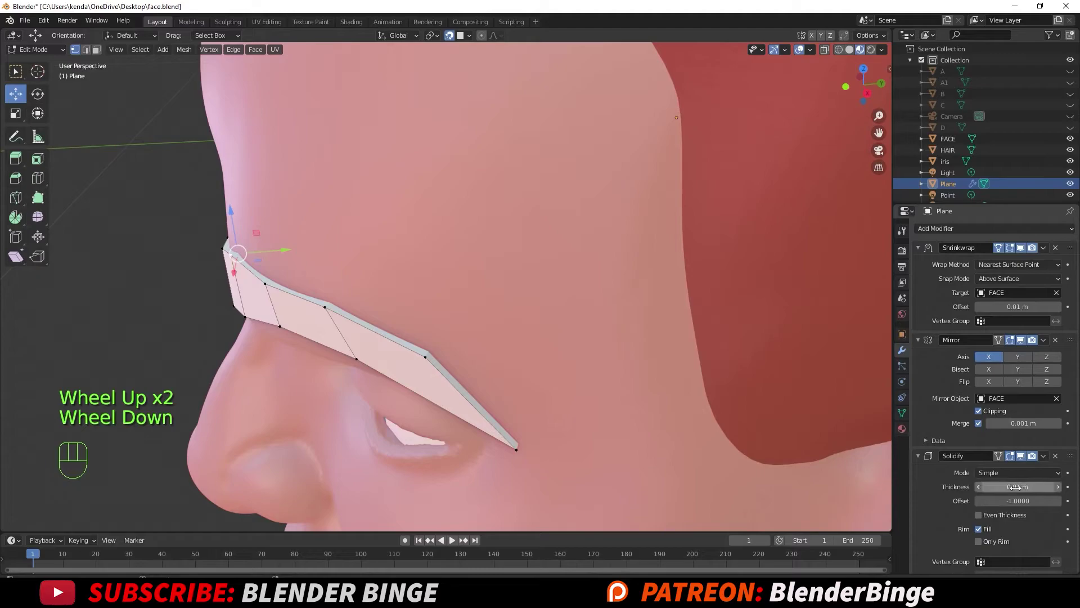
drag(1012, 487, 1013, 487)
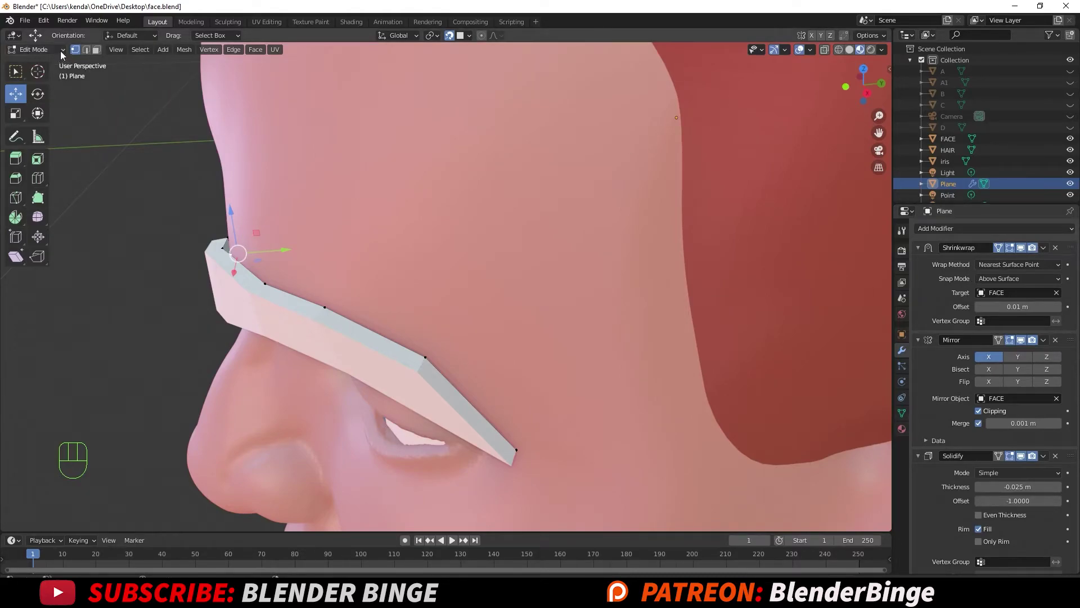
- Switch to Object Mode and apply the Shrinkwrap and Solidify modifiers
click(37, 52)
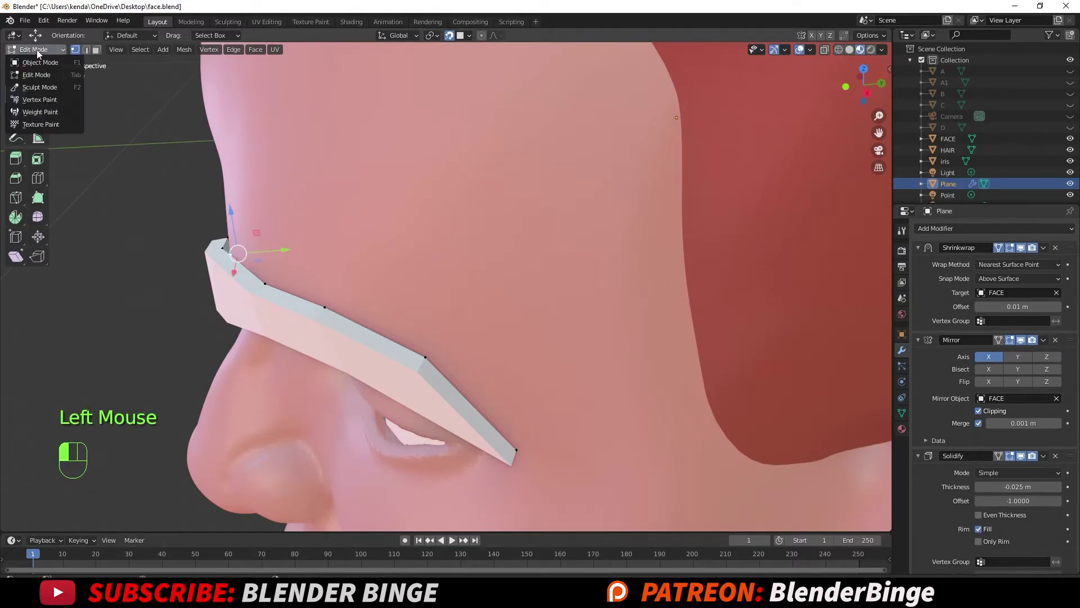
click(44, 67)
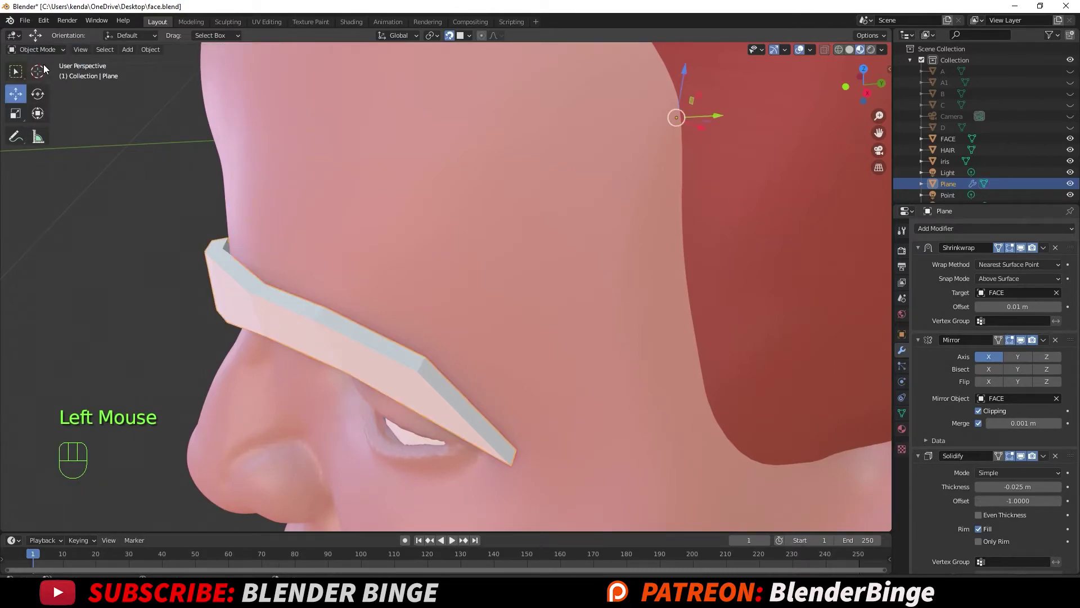
click(1042, 249)
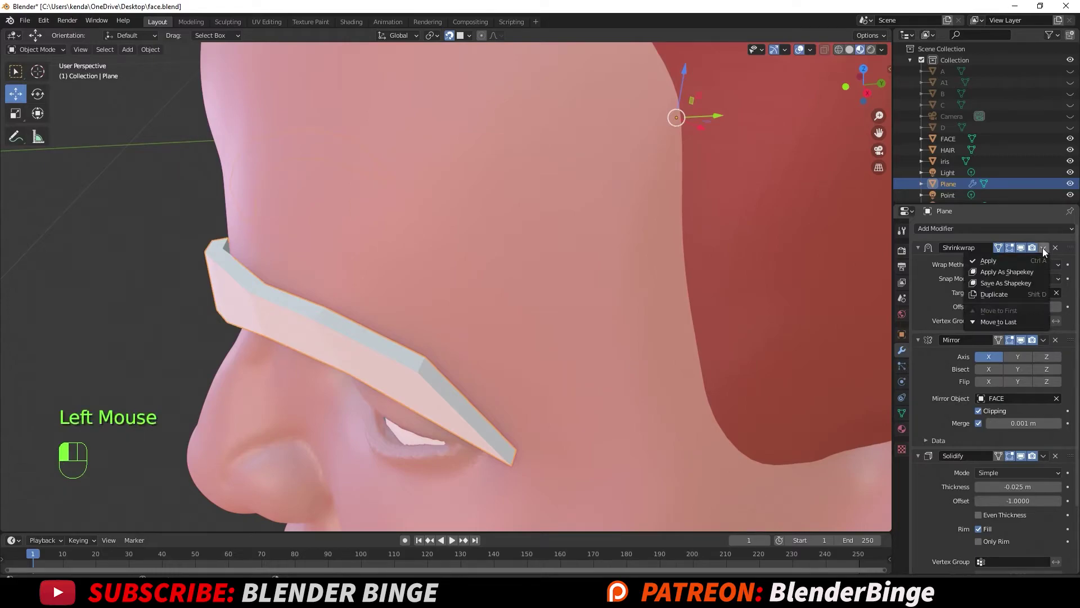
click(989, 262)
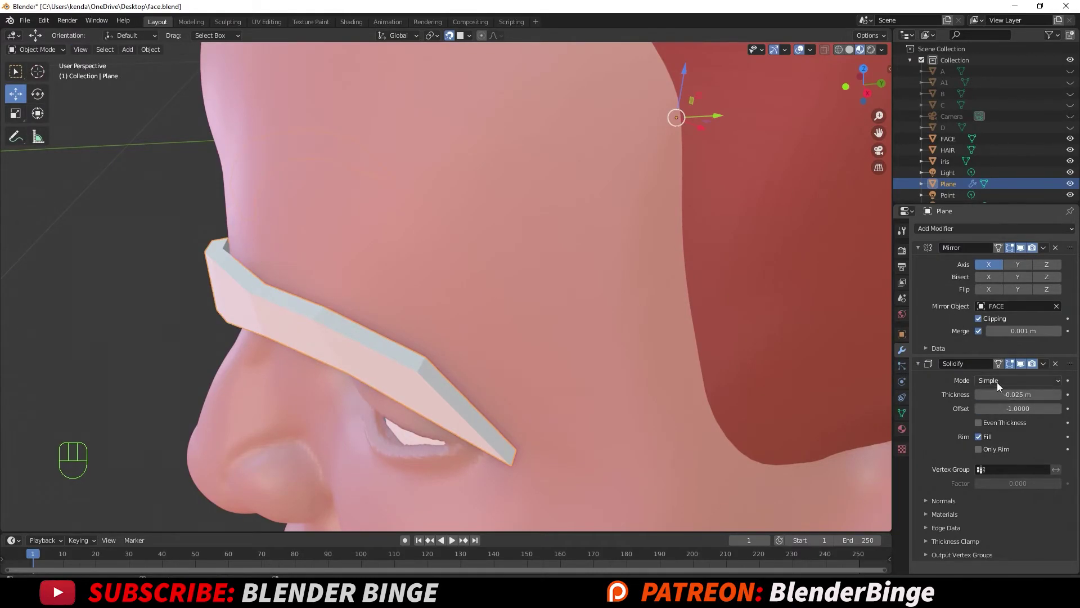
click(1044, 363)
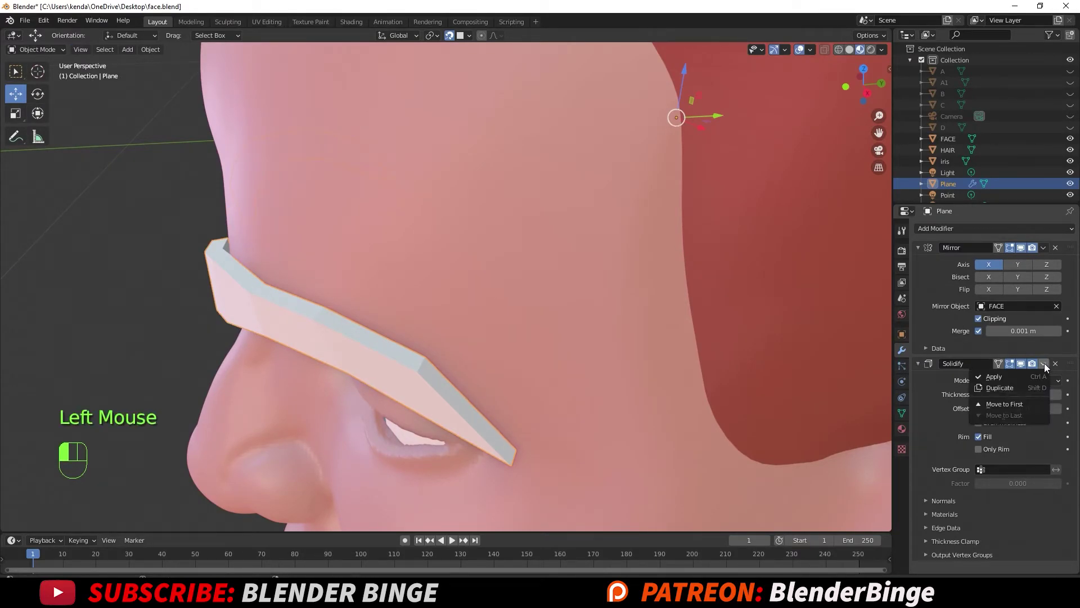
click(1013, 377)
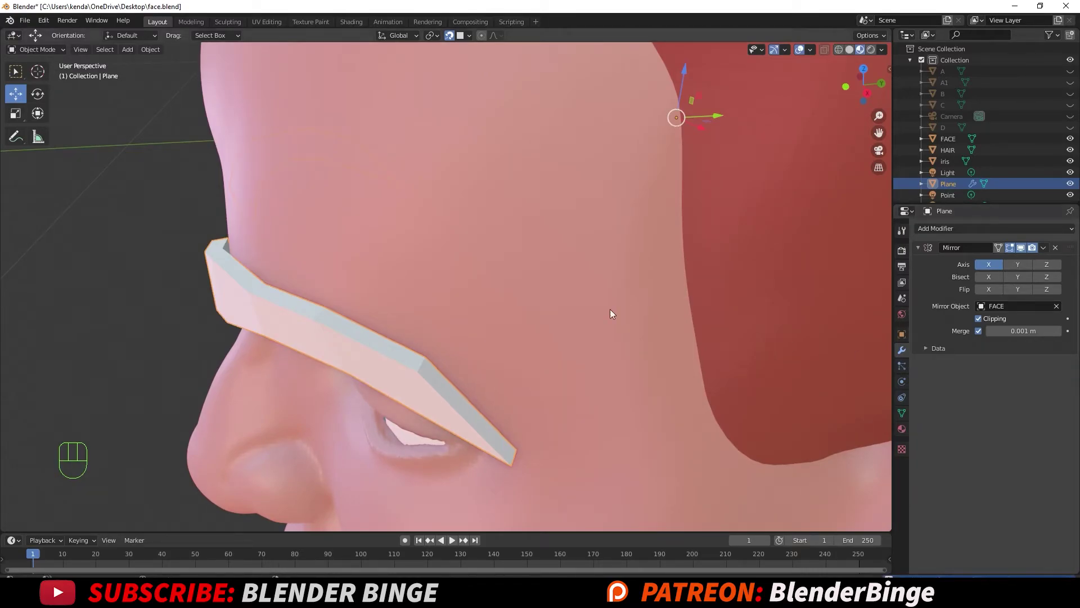
middle_drag(610, 309, 515, 276)
- Cut two edge loops across the eyebrow near its end
key(Tab)
scroll(501, 232, up, 3)
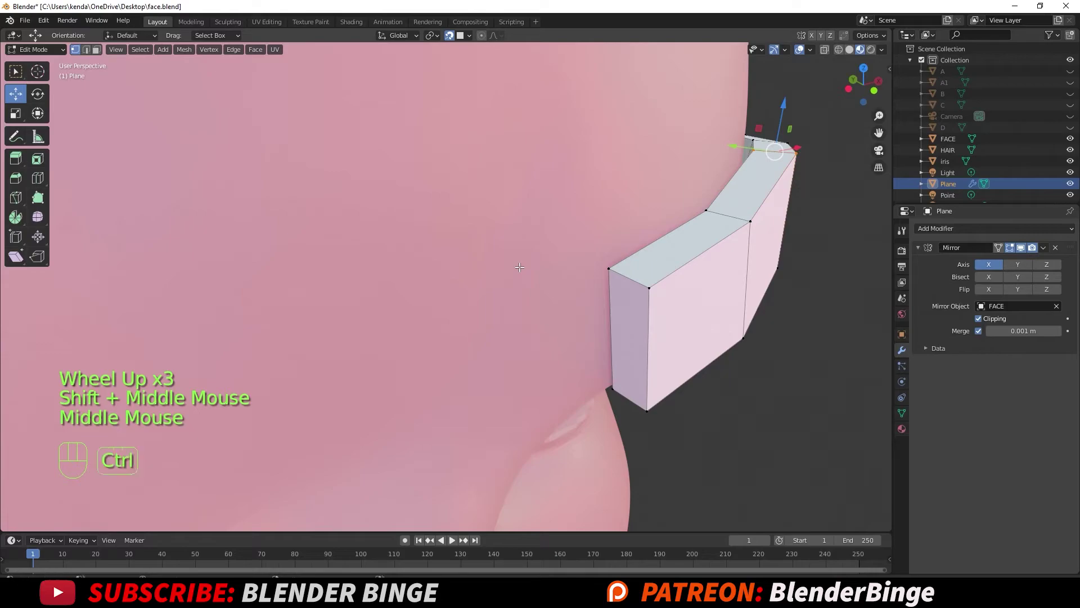
key(ctrl+r)
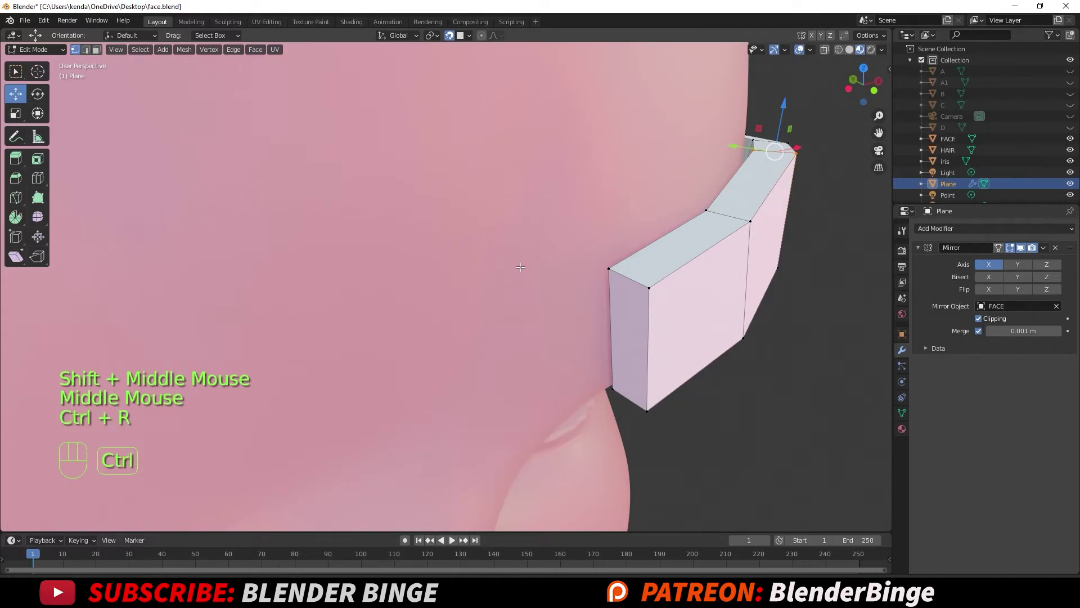
click(636, 280)
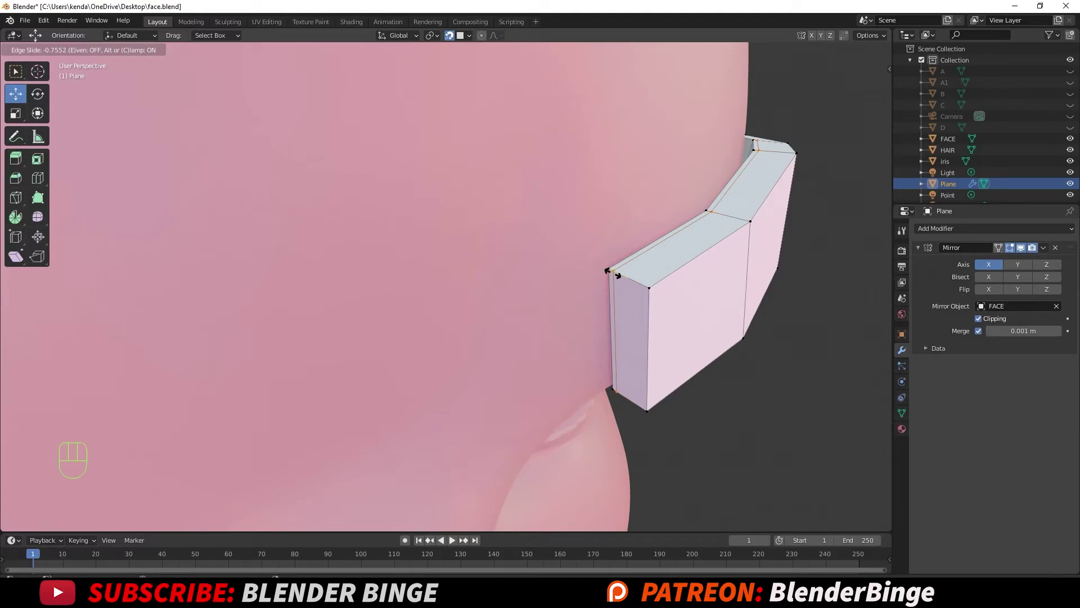
click(610, 272)
key(ctrl)
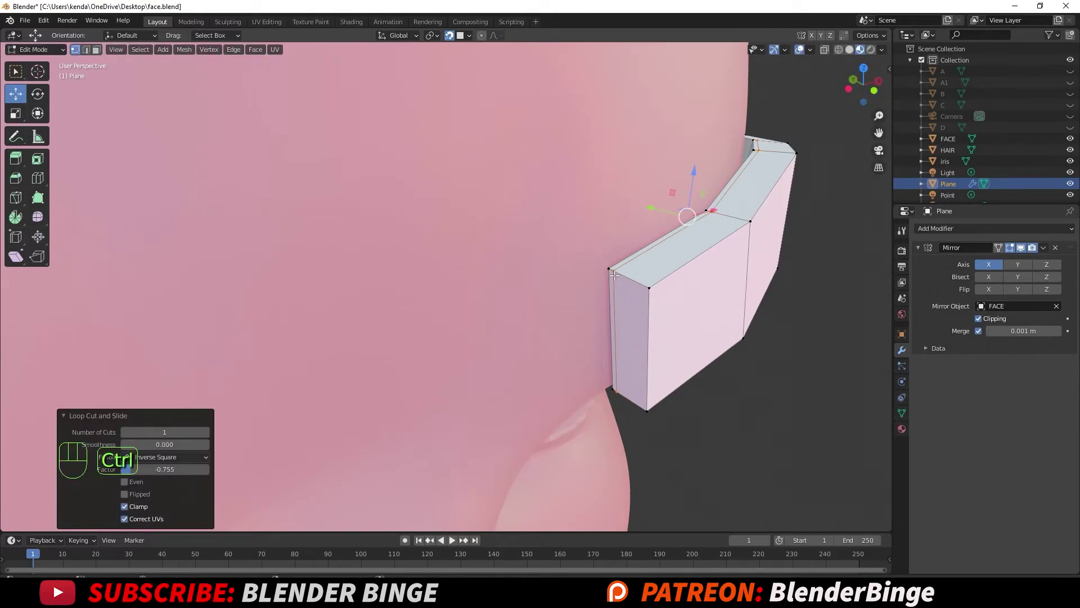
key(ctrl+r)
click(616, 279)
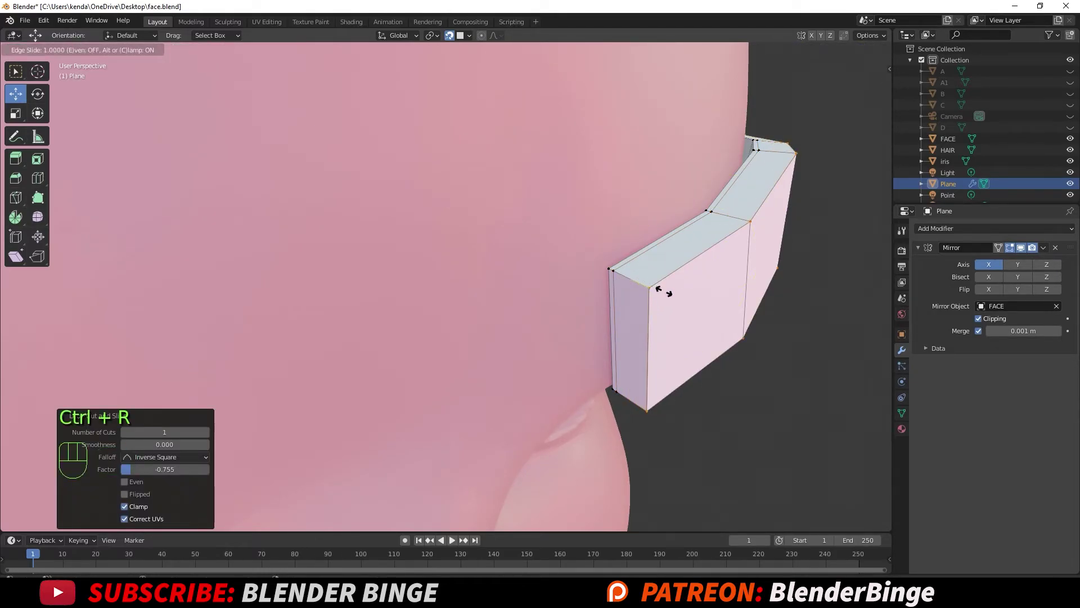
click(650, 285)
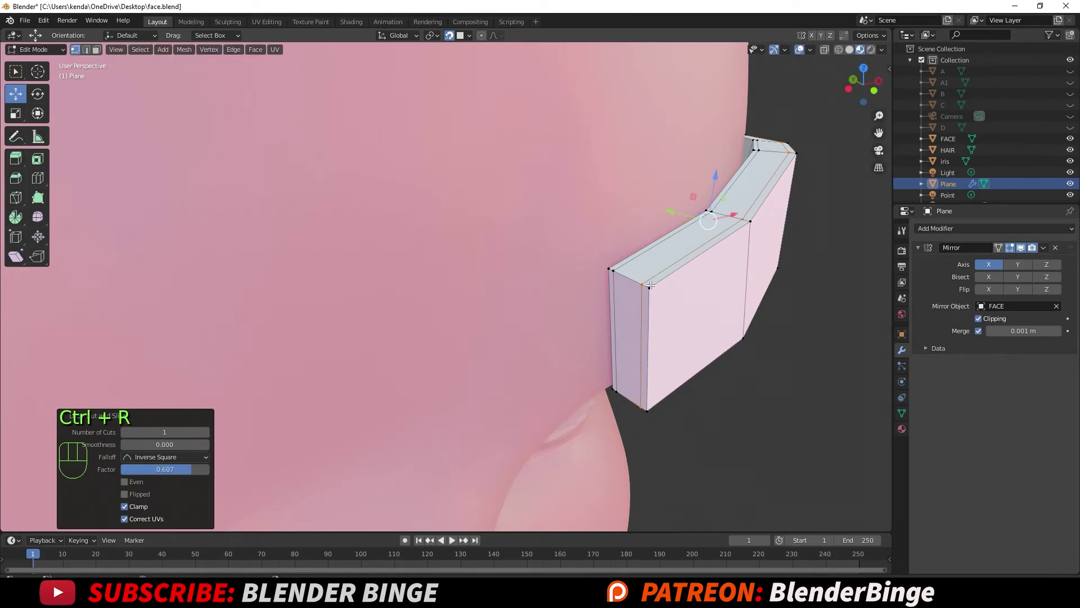
- Add lengthwise loops slid close to the eyebrow's top and bottom edges
key(ctrl)
key(ctrl+r)
click(648, 350)
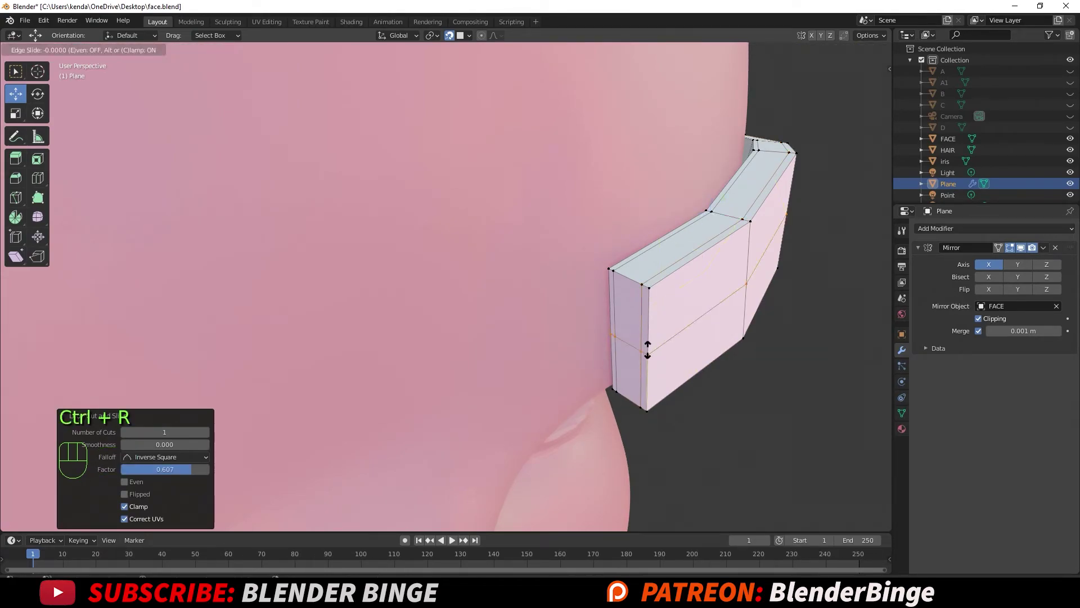
click(648, 301)
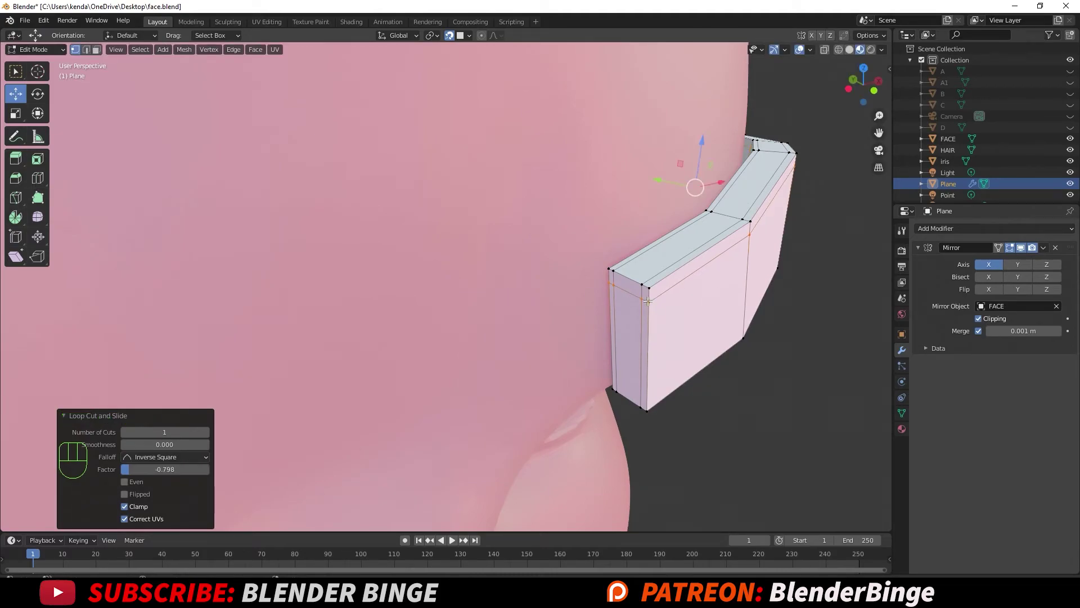
key(ctrl+r)
click(646, 334)
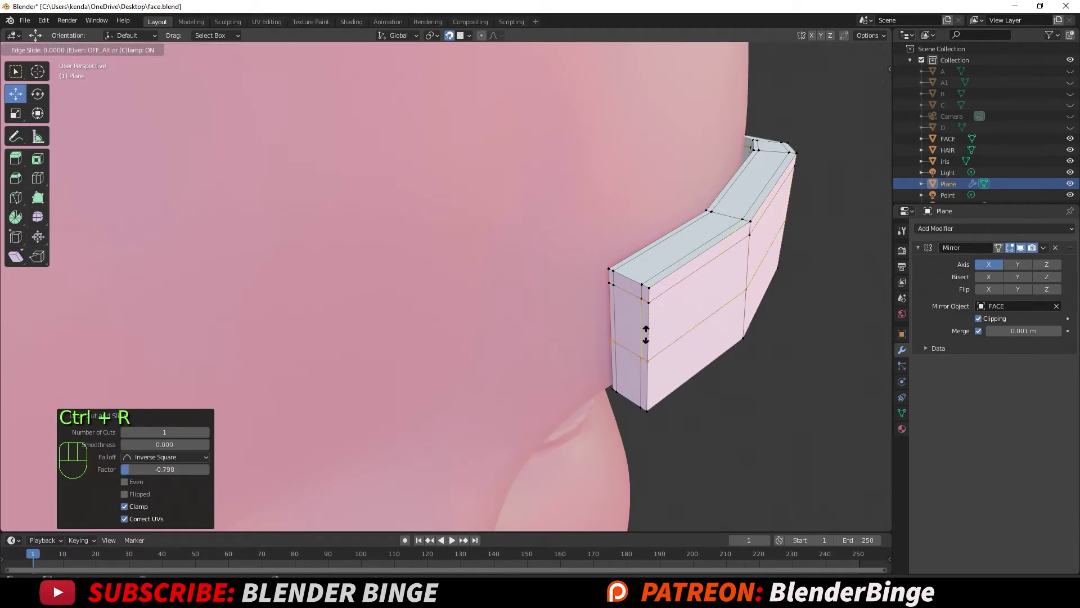
click(647, 374)
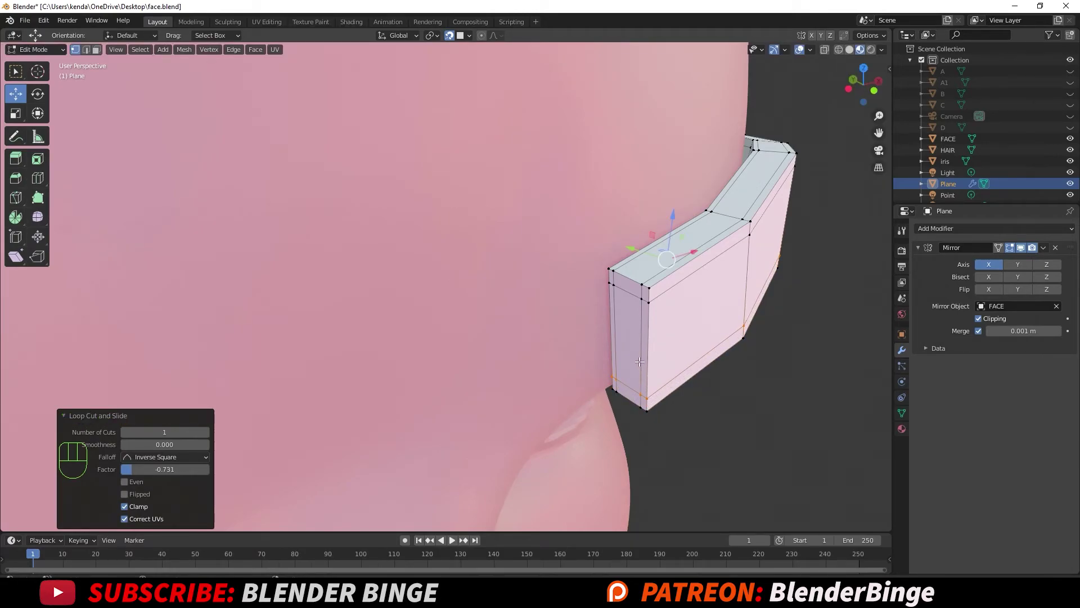
- Return to Object Mode and add a Subdivision Surface modifier to the eyebrows
key(Tab)
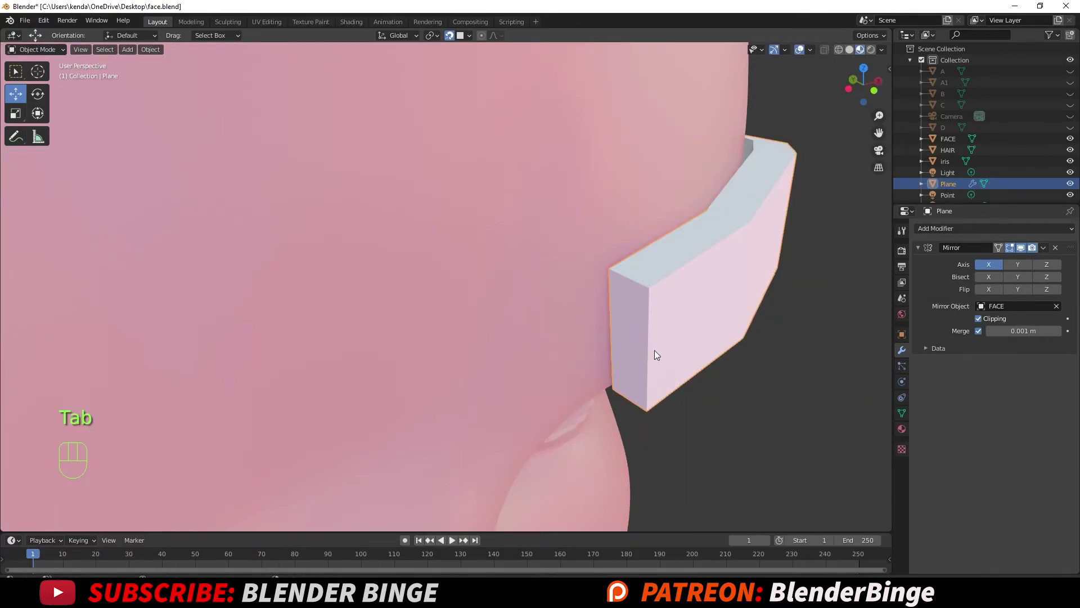
middle_drag(654, 350, 626, 345)
scroll(623, 345, down, 2)
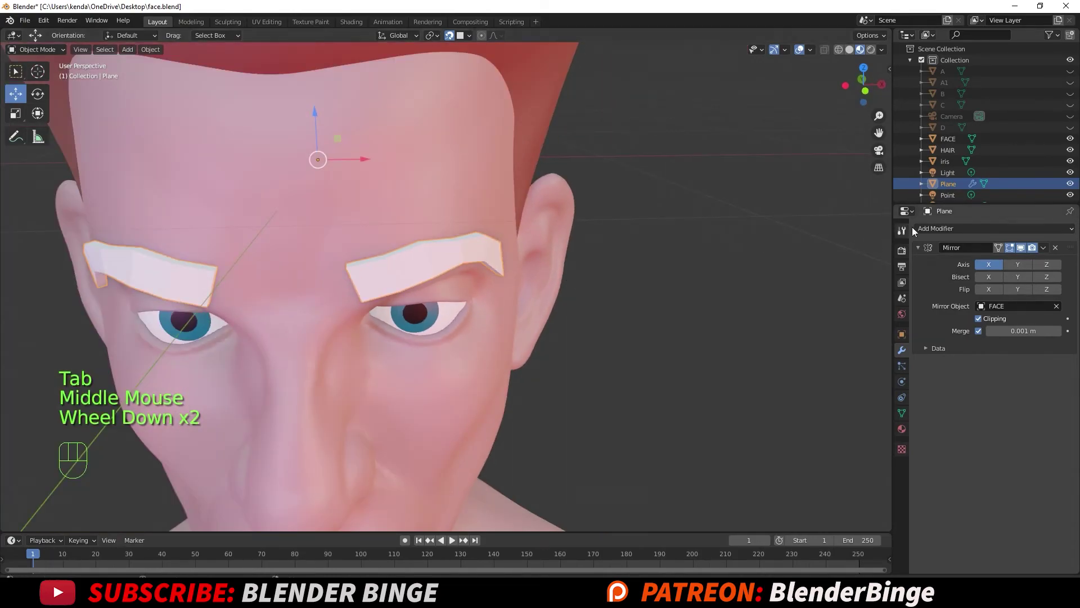
click(944, 229)
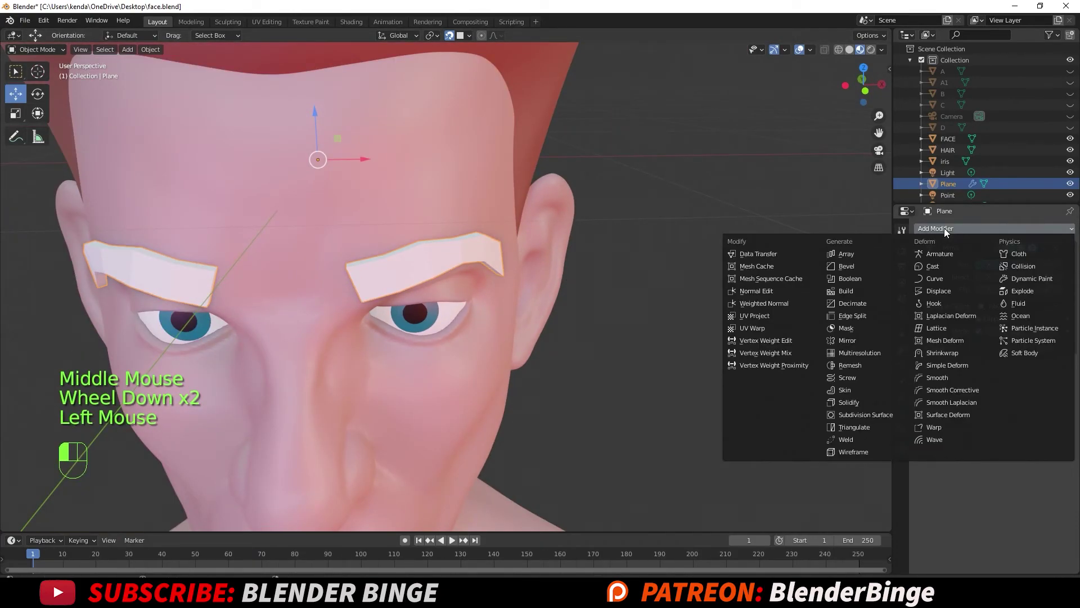
click(868, 415)
- Preview viewport subdivision level 2, then settle on Levels Viewport 1
middle_drag(667, 292, 583, 265)
scroll(583, 264, down, 2)
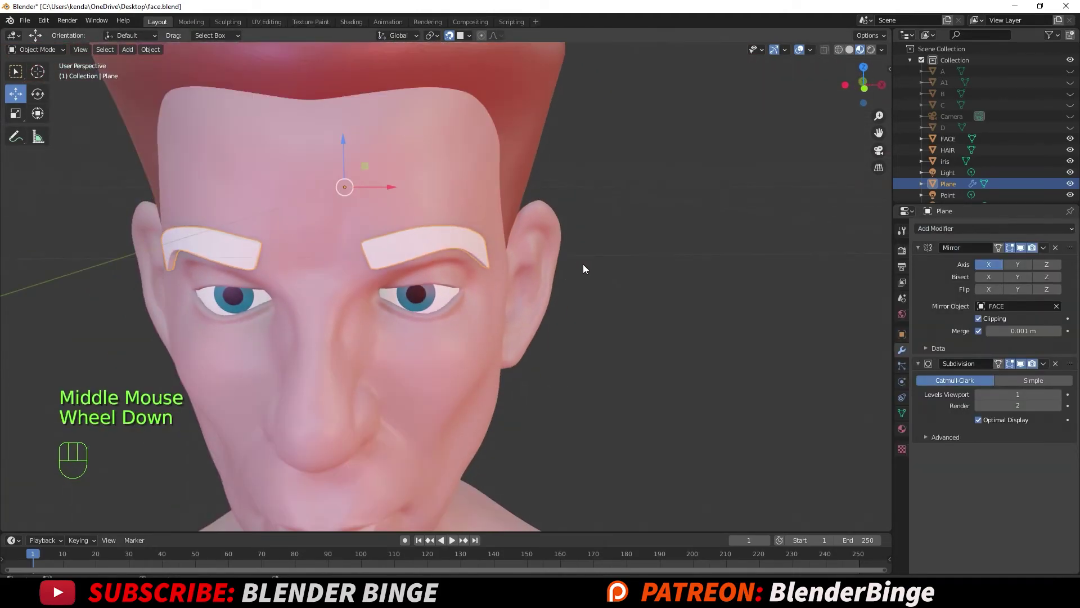
click(1057, 395)
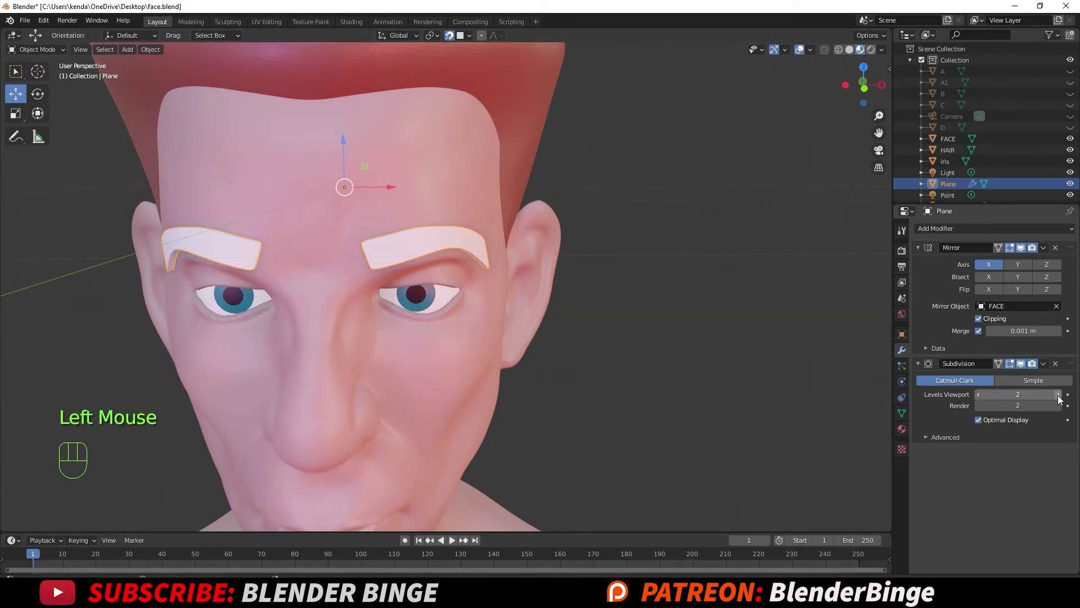
click(979, 395)
right_click(417, 240)
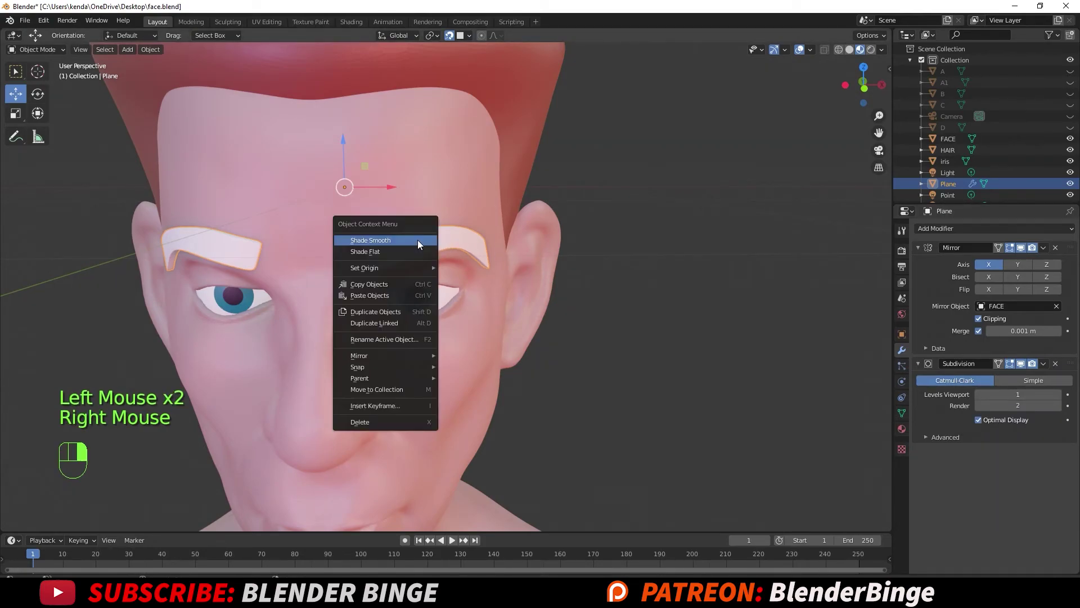